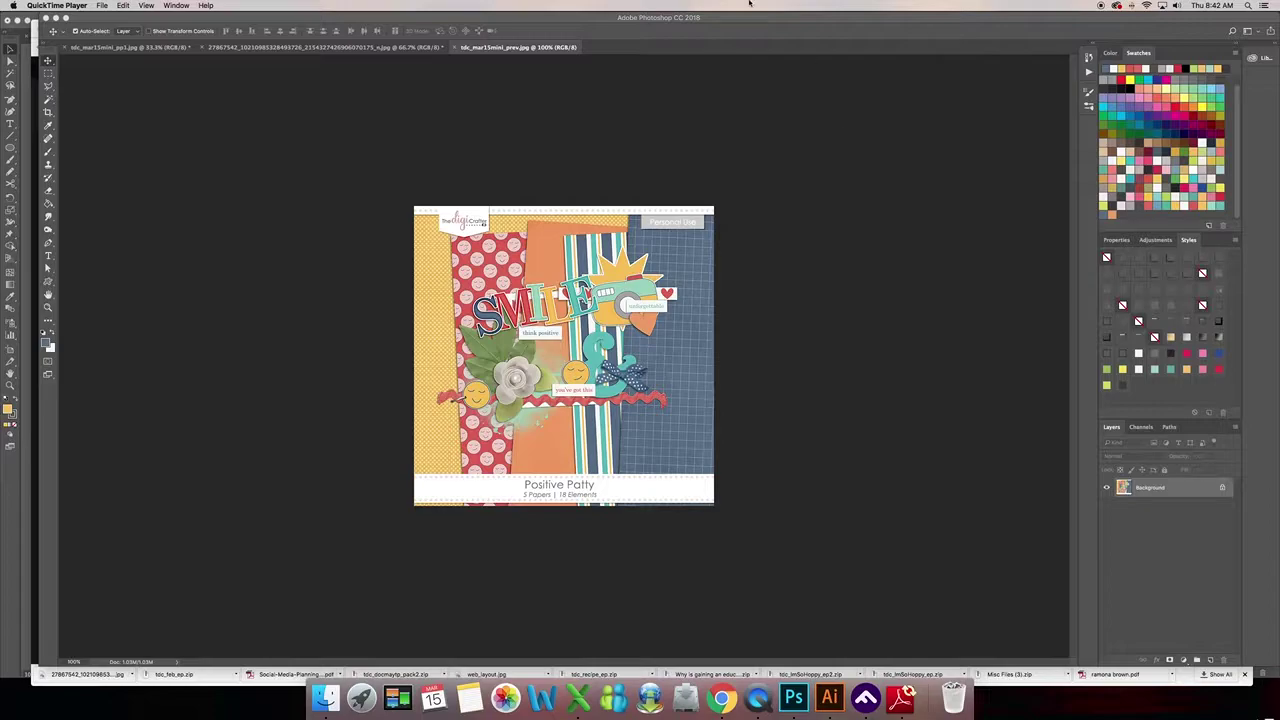
# Place the tdc_mar15mini_camera image onto the yellow polka-dot paper tdc_mar15mini_pp1.jpg at its original size.
pyautogui.click(126, 50)
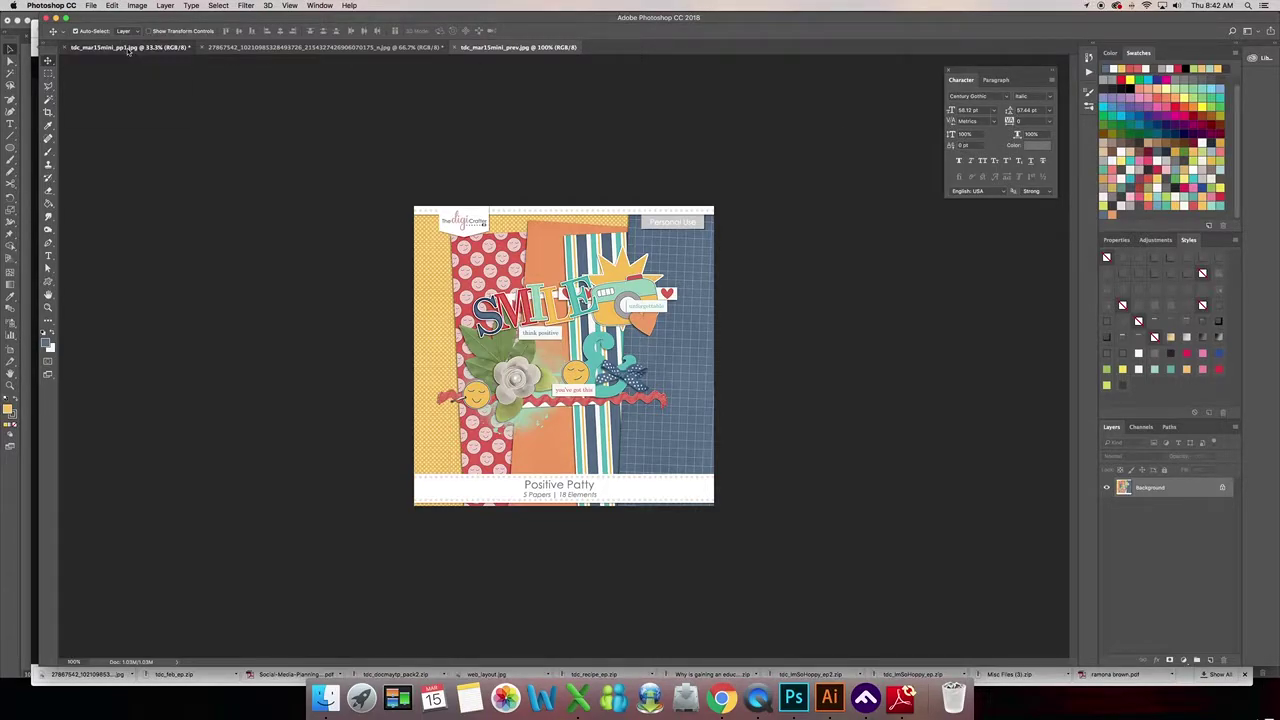
pyautogui.click(128, 50)
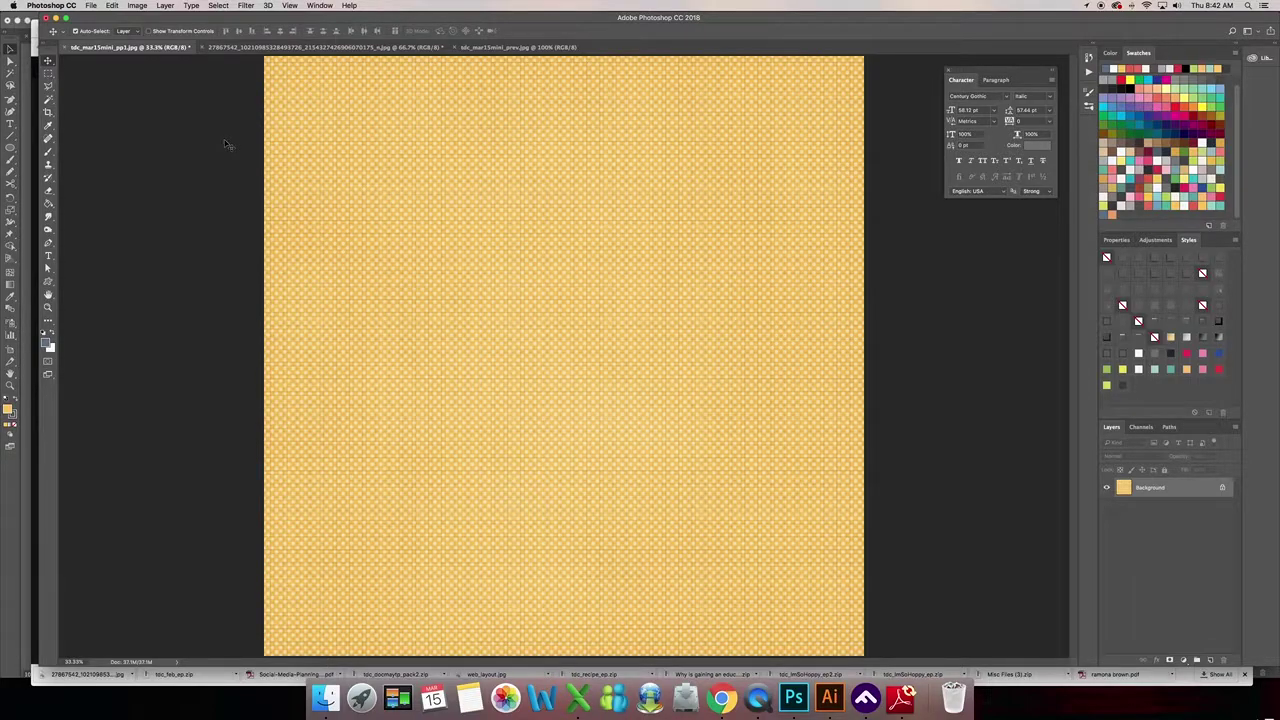
pyautogui.click(92, 6)
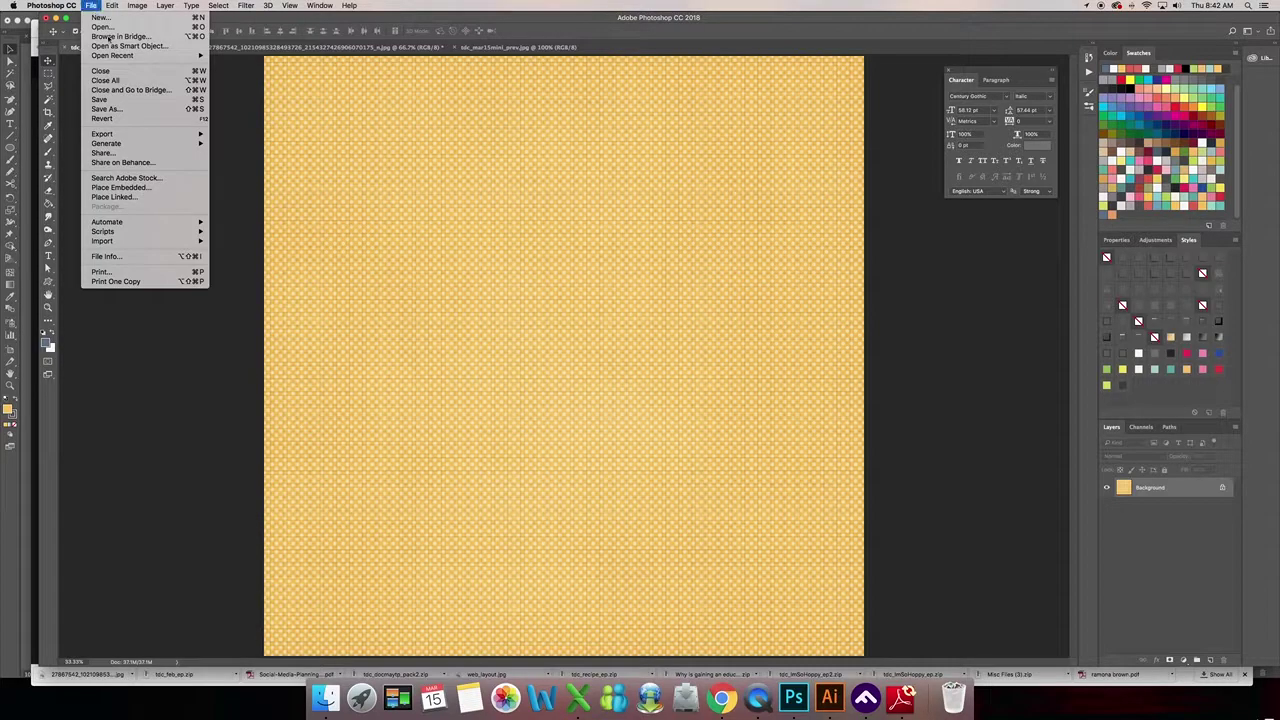
pyautogui.click(131, 197)
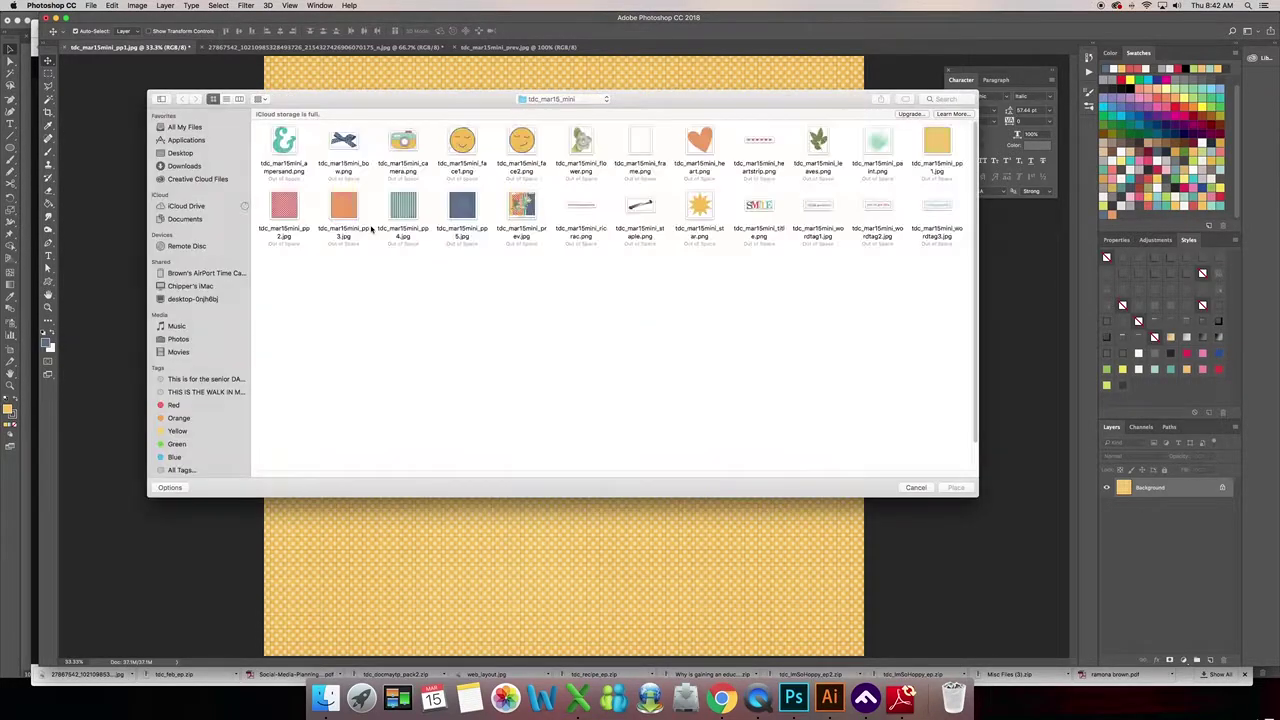
pyautogui.click(404, 160)
pyautogui.click(956, 487)
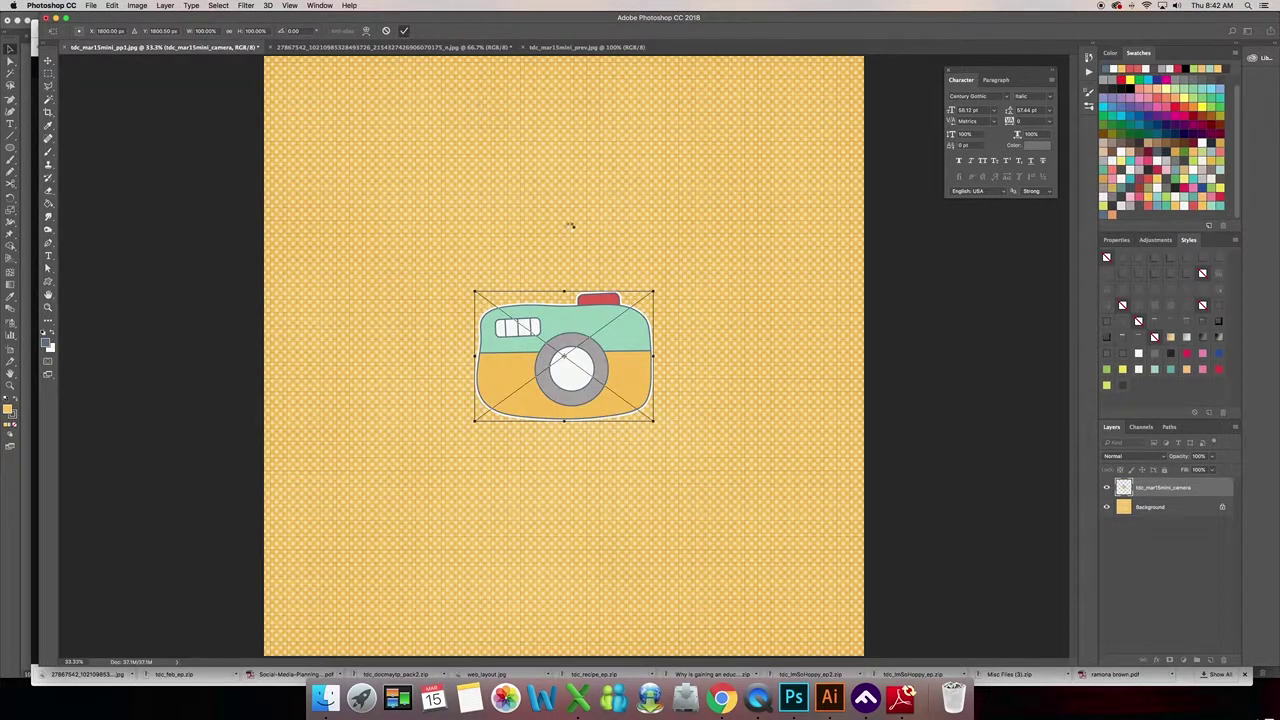
pyautogui.press('Return')
# Move the camera up to the upper middle of the polka-dot paper, slightly left of centre.
pyautogui.moveTo(593, 299); pyautogui.dragTo(578, 212)
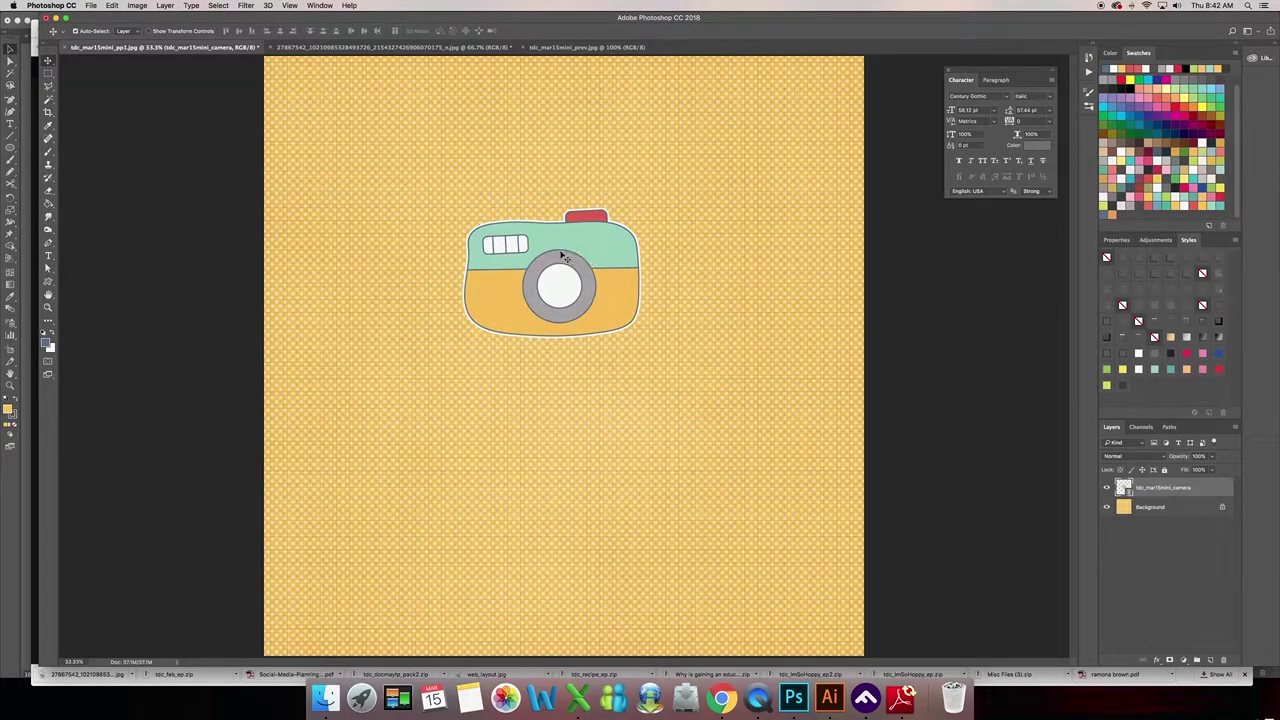
pyautogui.moveTo(565, 260); pyautogui.dragTo(590, 276)
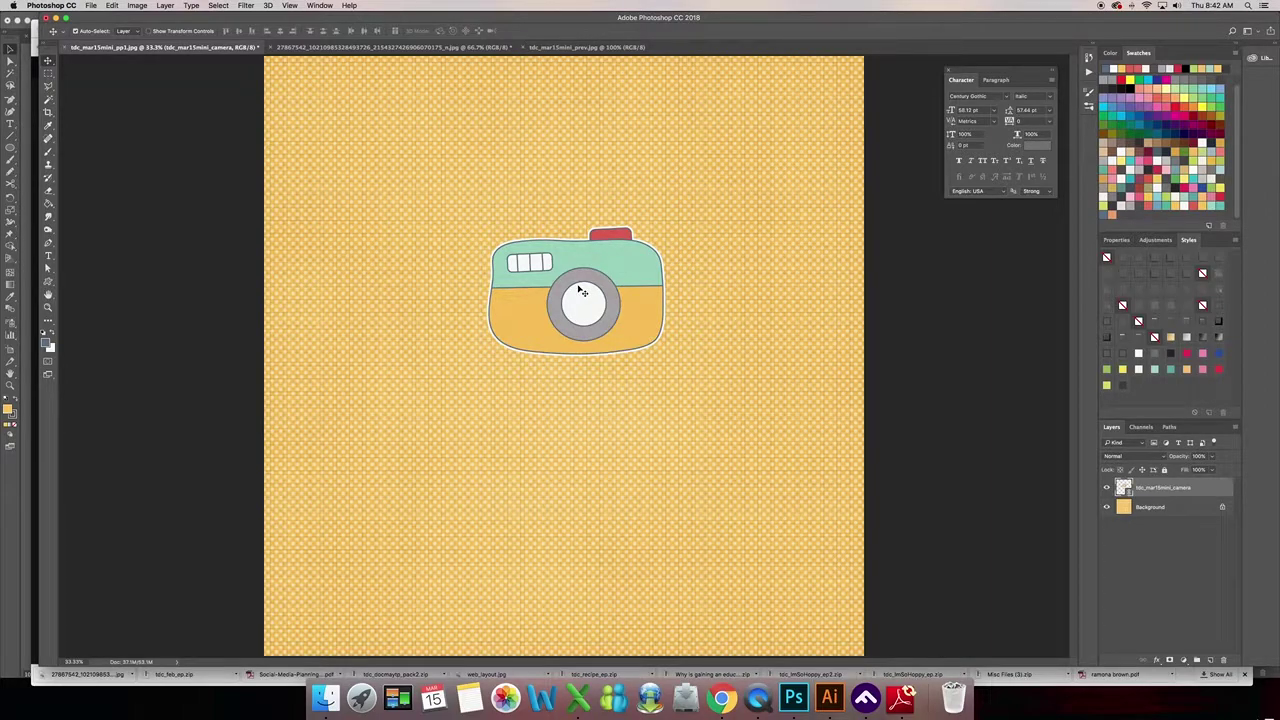
pyautogui.moveTo(584, 290); pyautogui.dragTo(558, 267)
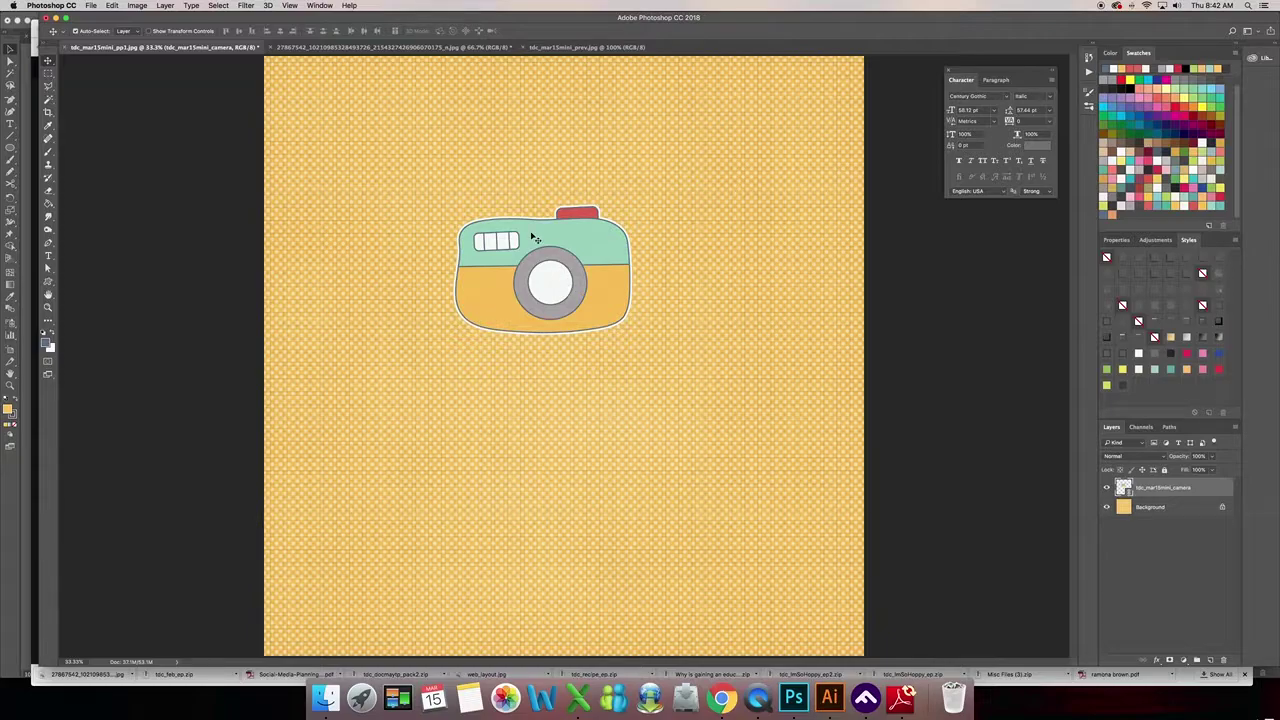
# Examine the camera and the surrounding paper up close at 200% with the Hand tool.
pyautogui.press('h')
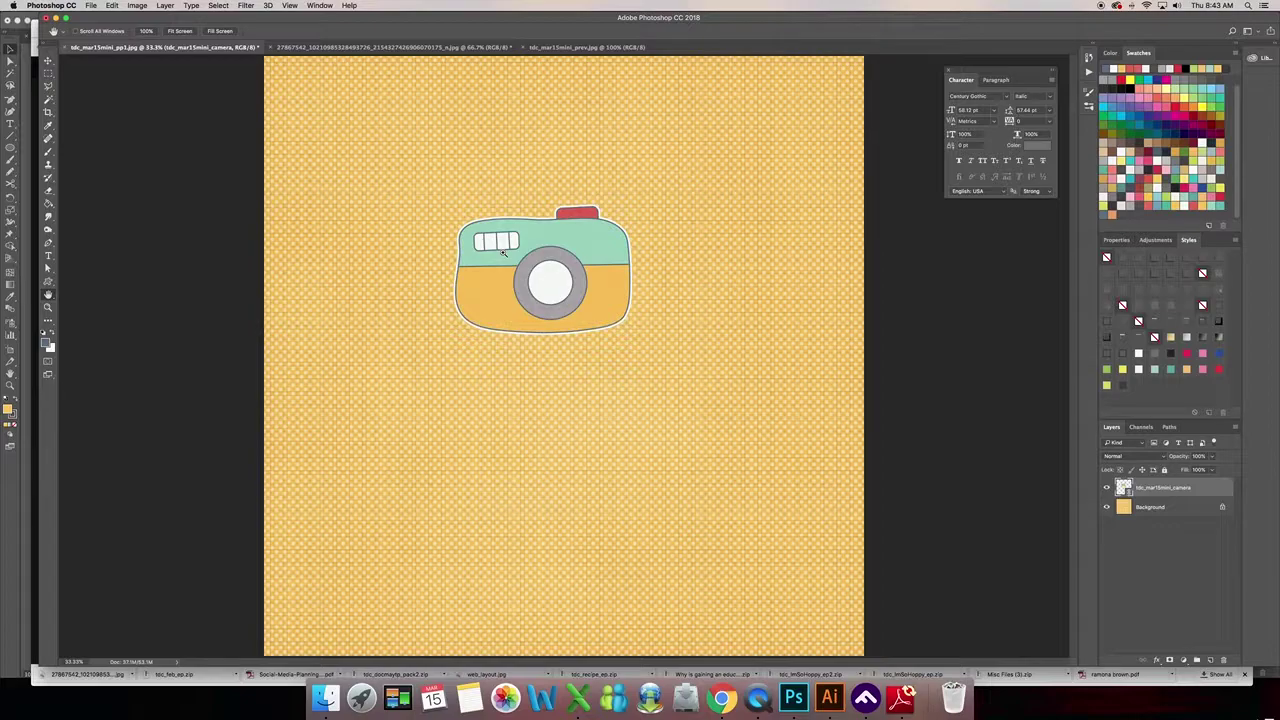
pyautogui.press('super+equal')
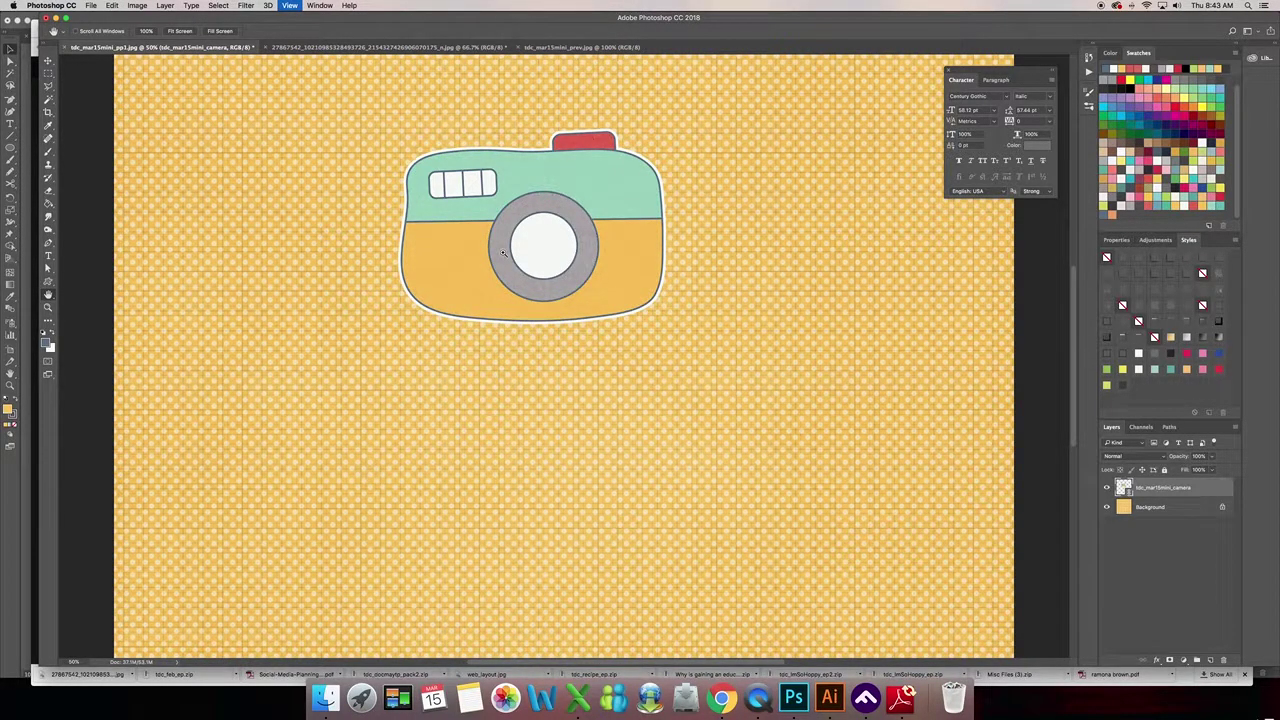
pyautogui.press('super+equal')
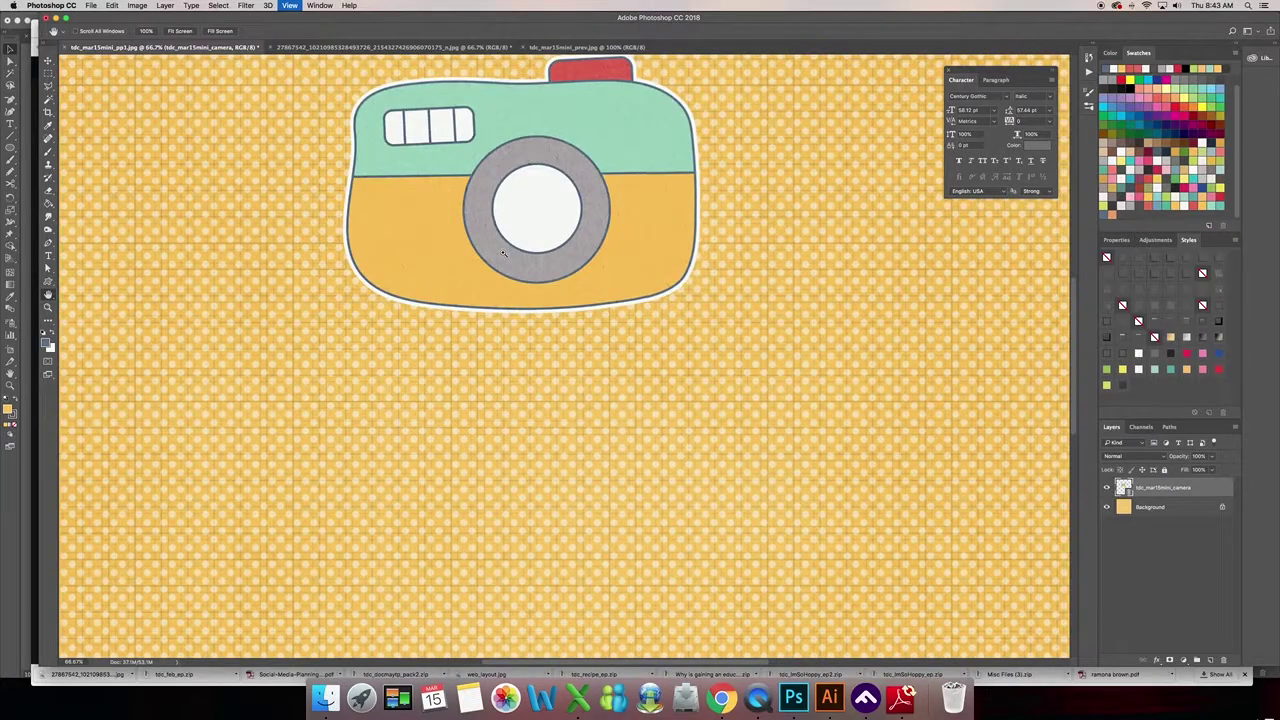
pyautogui.press('super+equal')
pyautogui.press('super+equal')
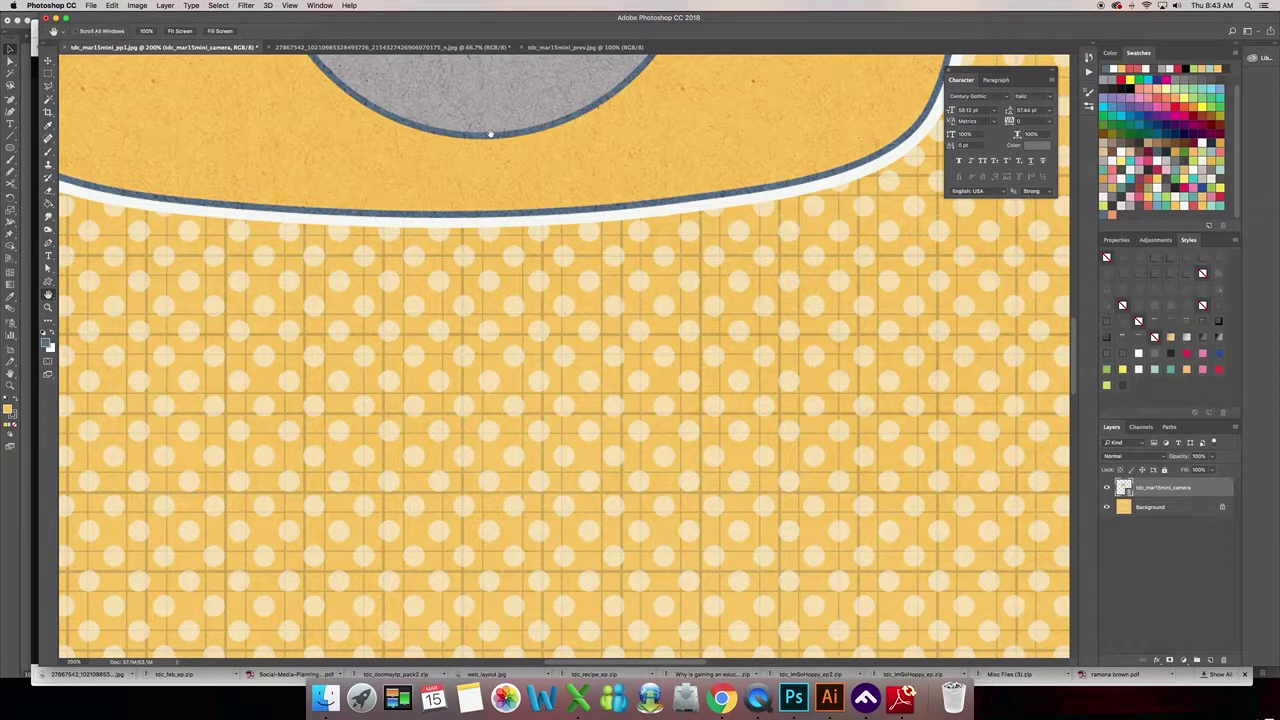
pyautogui.scroll(10, 490, 133)
pyautogui.hscroll(-10, 600, 400)
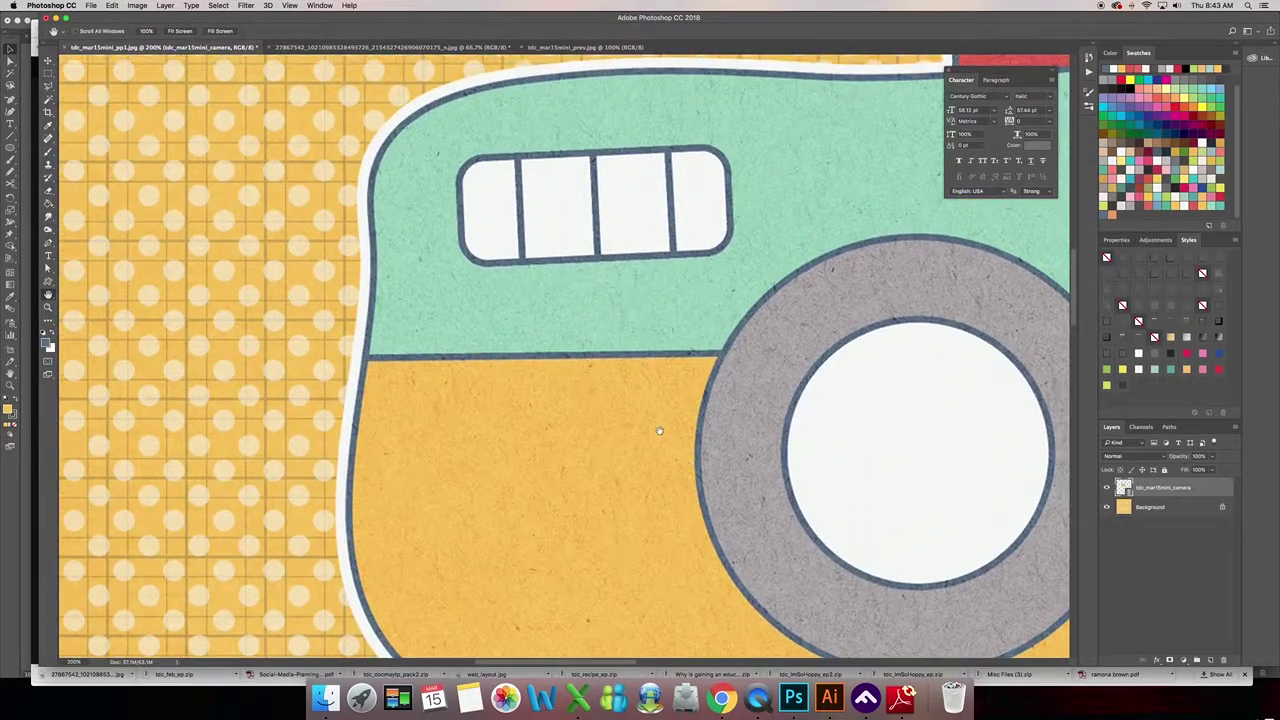
pyautogui.scroll(10, 659, 430)
pyautogui.hscroll(-10, 659, 430)
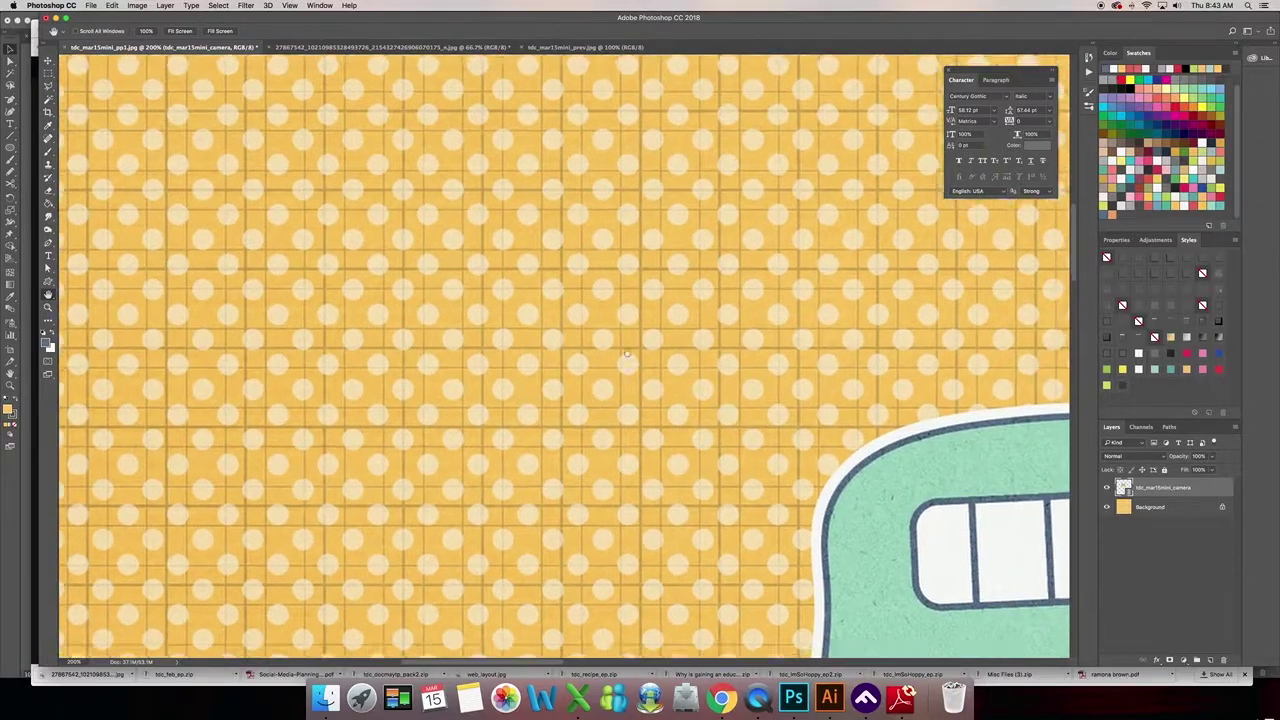
pyautogui.scroll(-10, 627, 353)
pyautogui.hscroll(10, 627, 353)
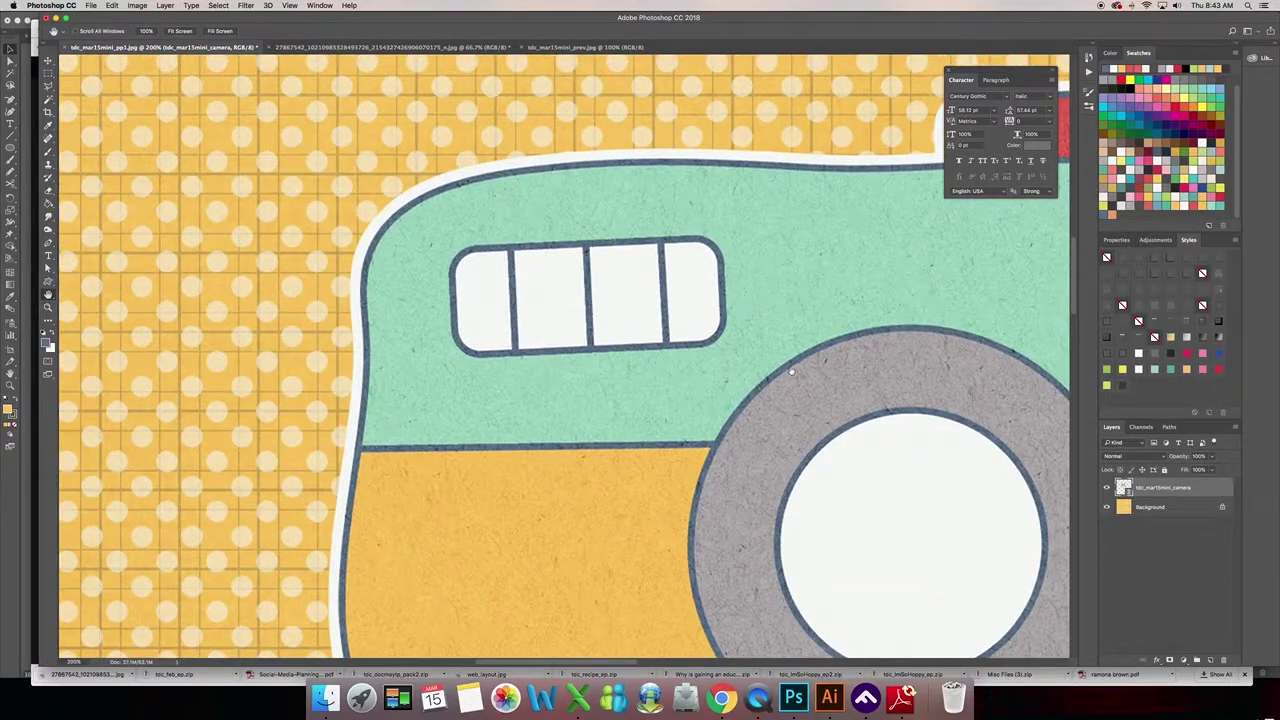
pyautogui.scroll(-5, 790, 372)
pyautogui.hscroll(15, 790, 372)
pyautogui.scroll(8, 660, 400)
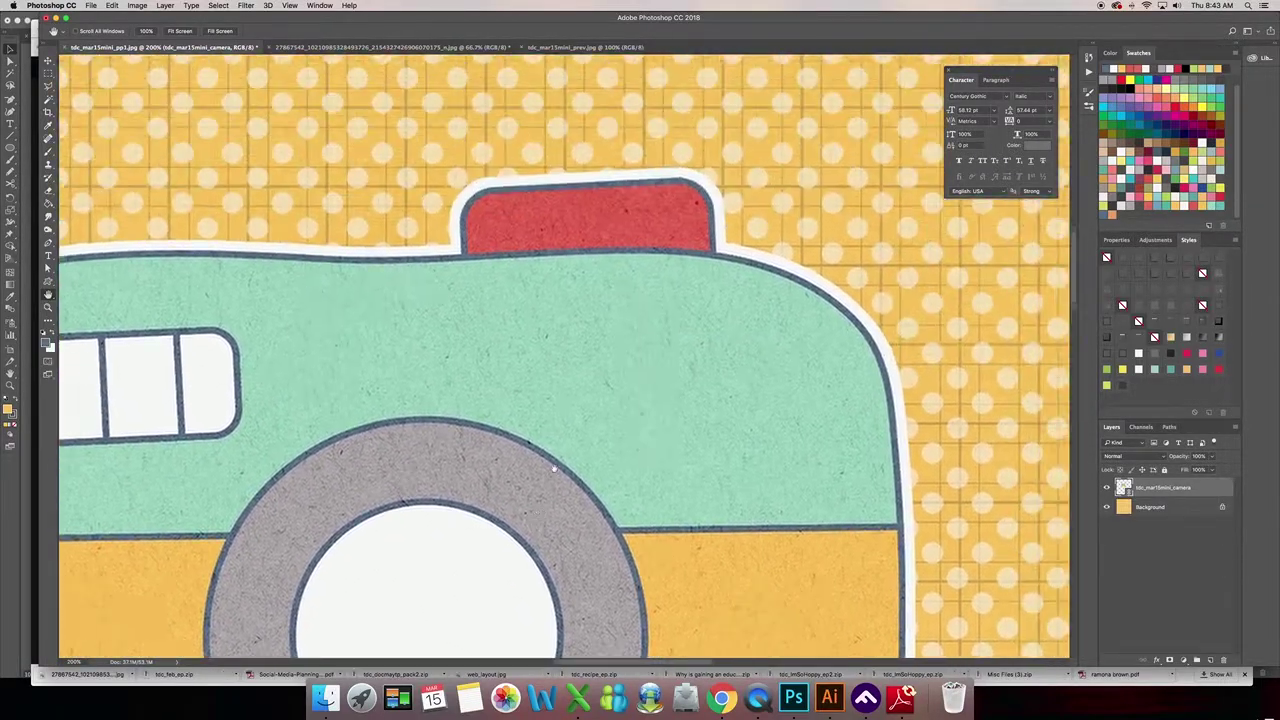
pyautogui.scroll(2, 554, 468)
# Move the camera slightly to the right on the paper with the Move tool and show the document at 100%.
pyautogui.press('v')
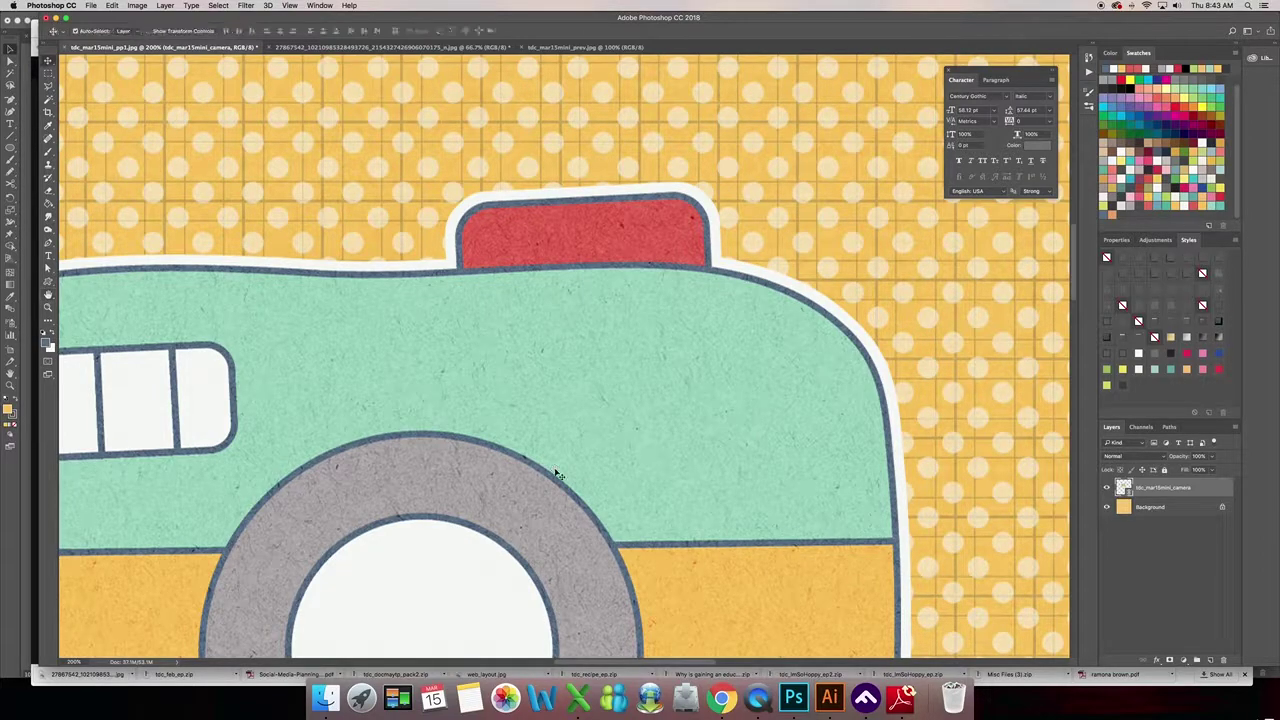
pyautogui.hscroll(-10, 547, 457)
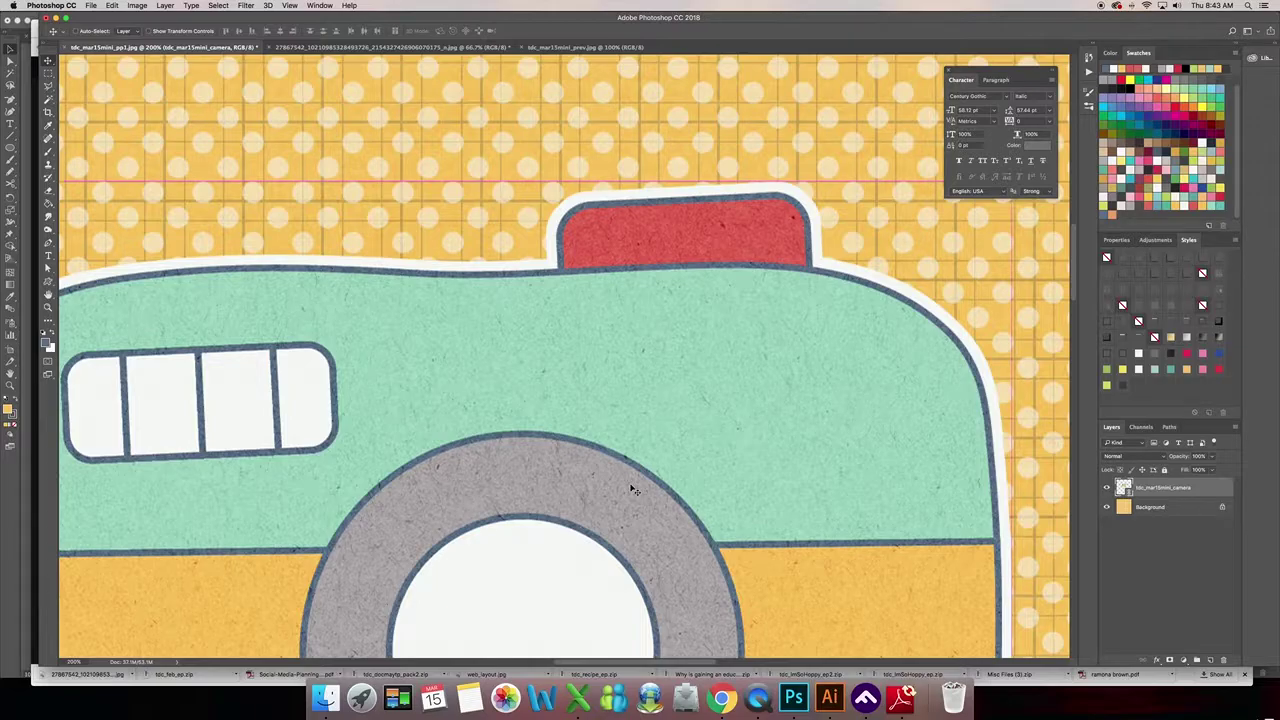
pyautogui.press('super+1')
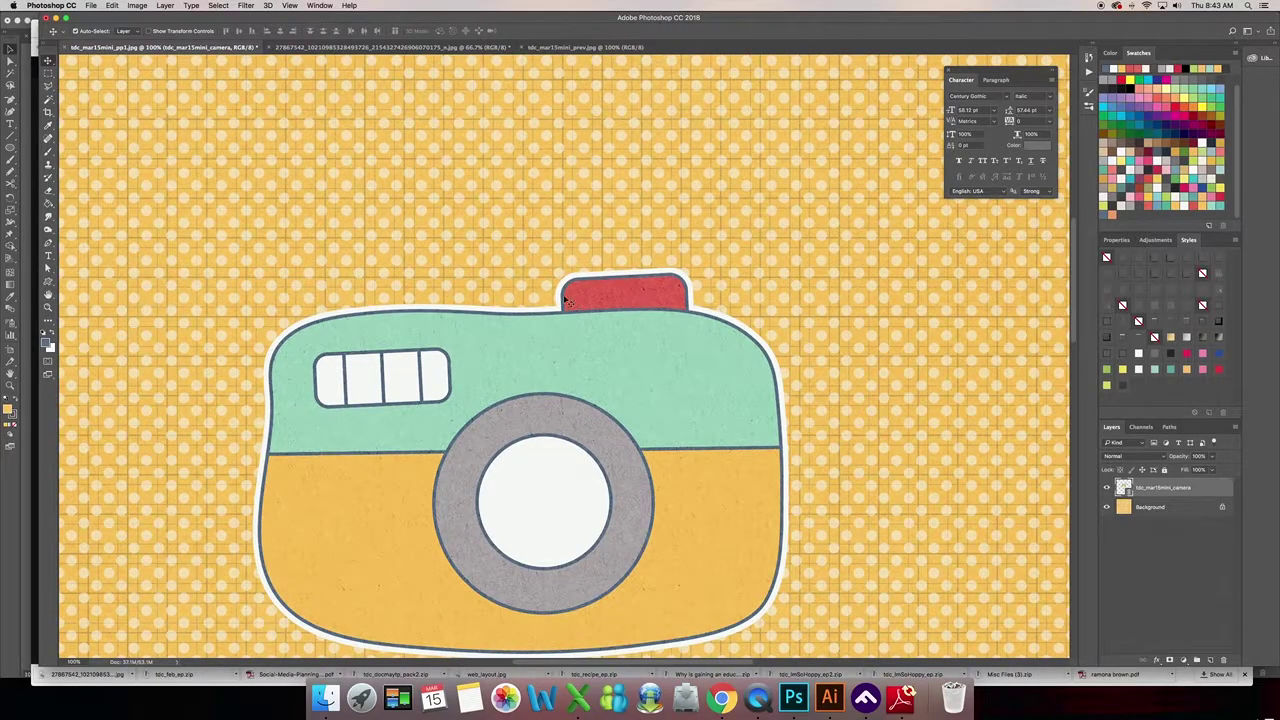
# Look over the camera's lower part and the paper below it at 100% with the Hand tool.
pyautogui.moveTo(575, 336); pyautogui.dragTo(802, 223)
pyautogui.scroll(-8, 802, 223)
pyautogui.hscroll(10, 802, 223)
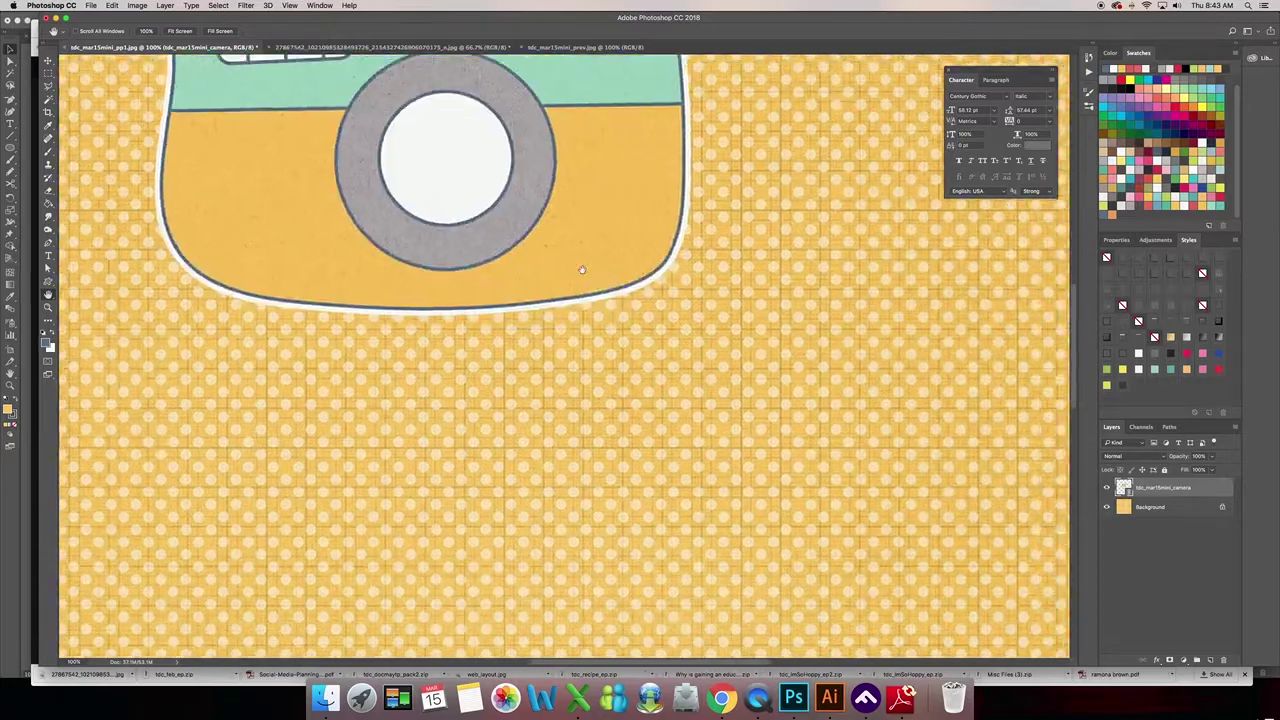
pyautogui.hscroll(-10, 563, 201)
pyautogui.scroll(4, 520, 235)
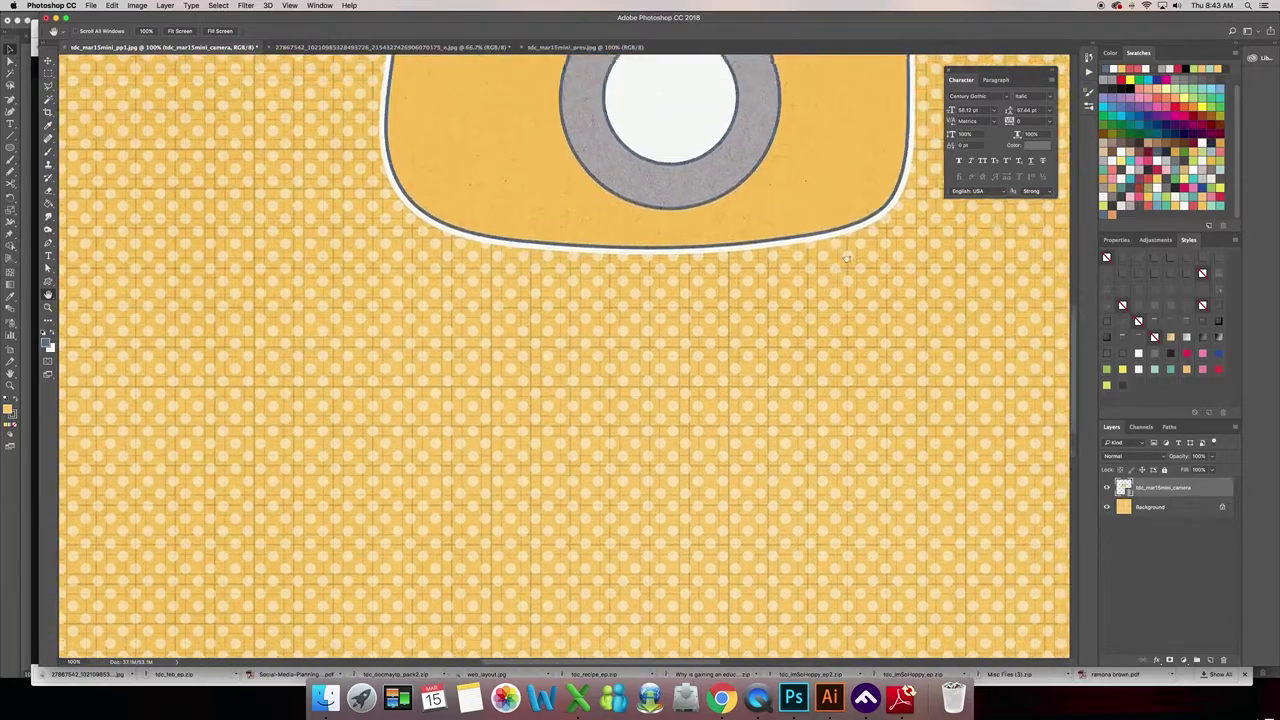
pyautogui.hscroll(-10, 520, 240)
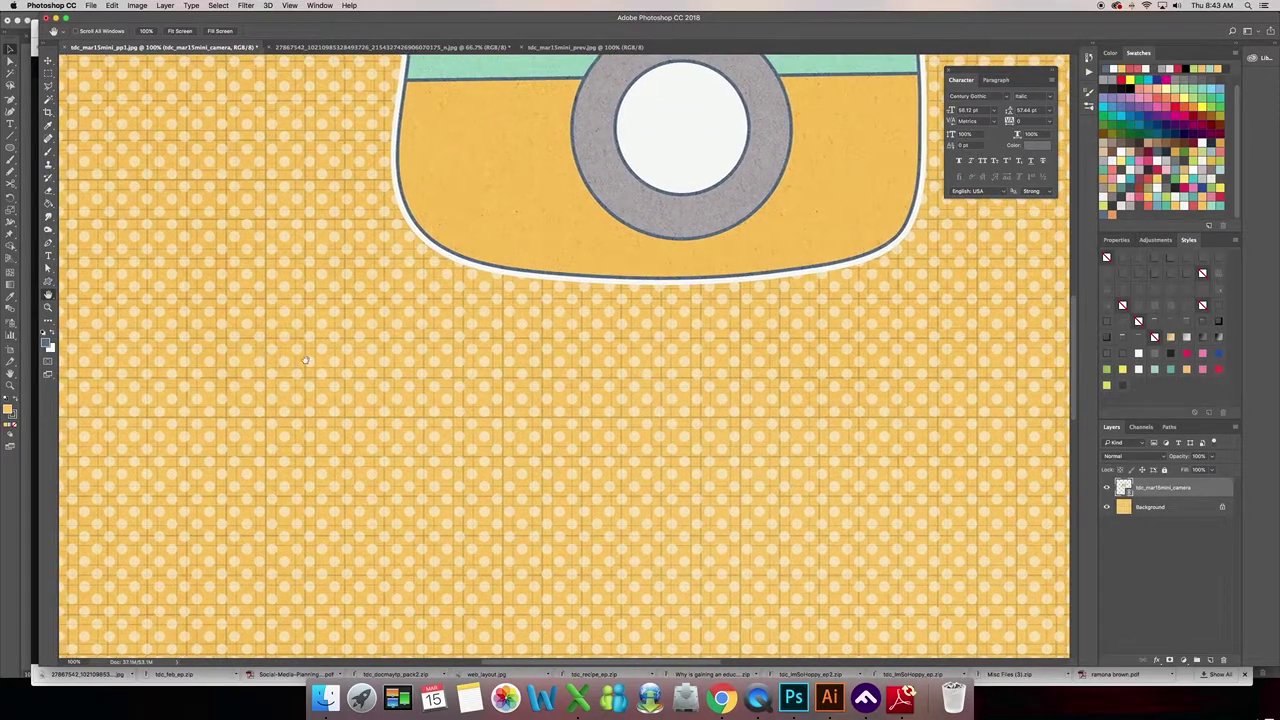
pyautogui.scroll(-3, 540, 230)
pyautogui.scroll(-5, 575, 203)
pyautogui.hscroll(5, 575, 203)
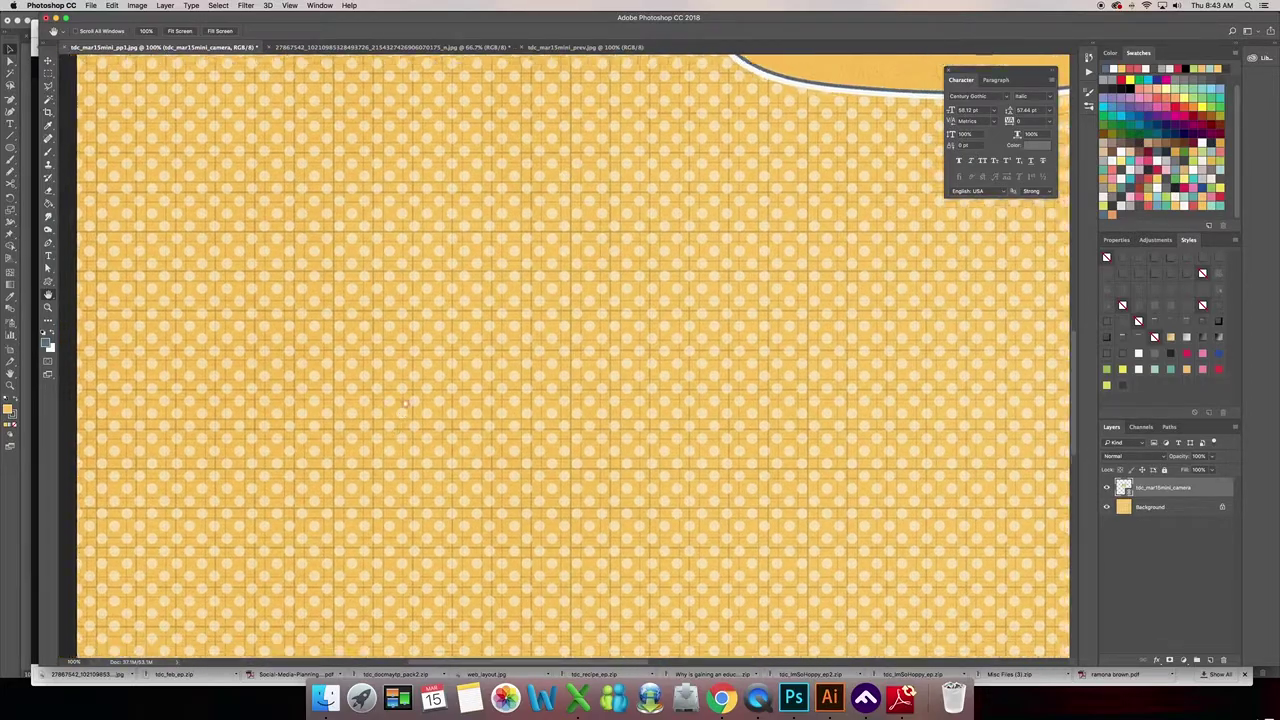
pyautogui.scroll(5, 323, 392)
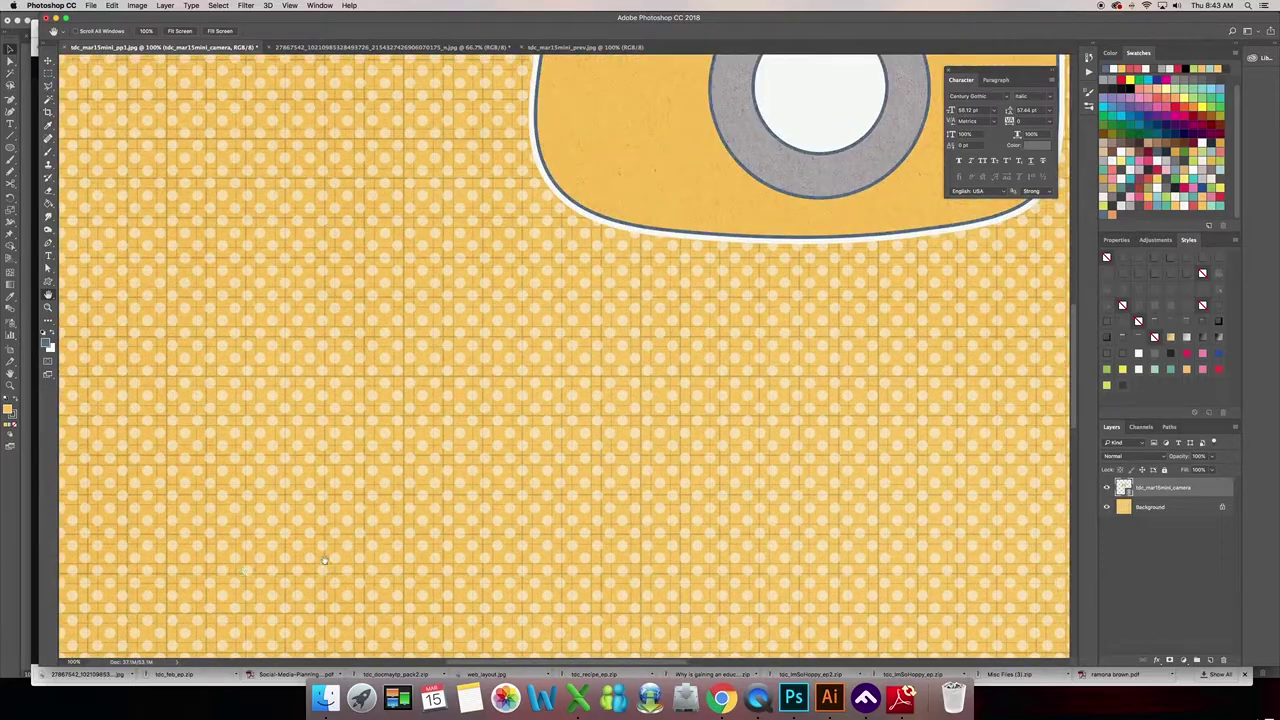
# Move the camera down and to the left on the paper with the Move tool, and view it at 66.7%.
pyautogui.press('v')
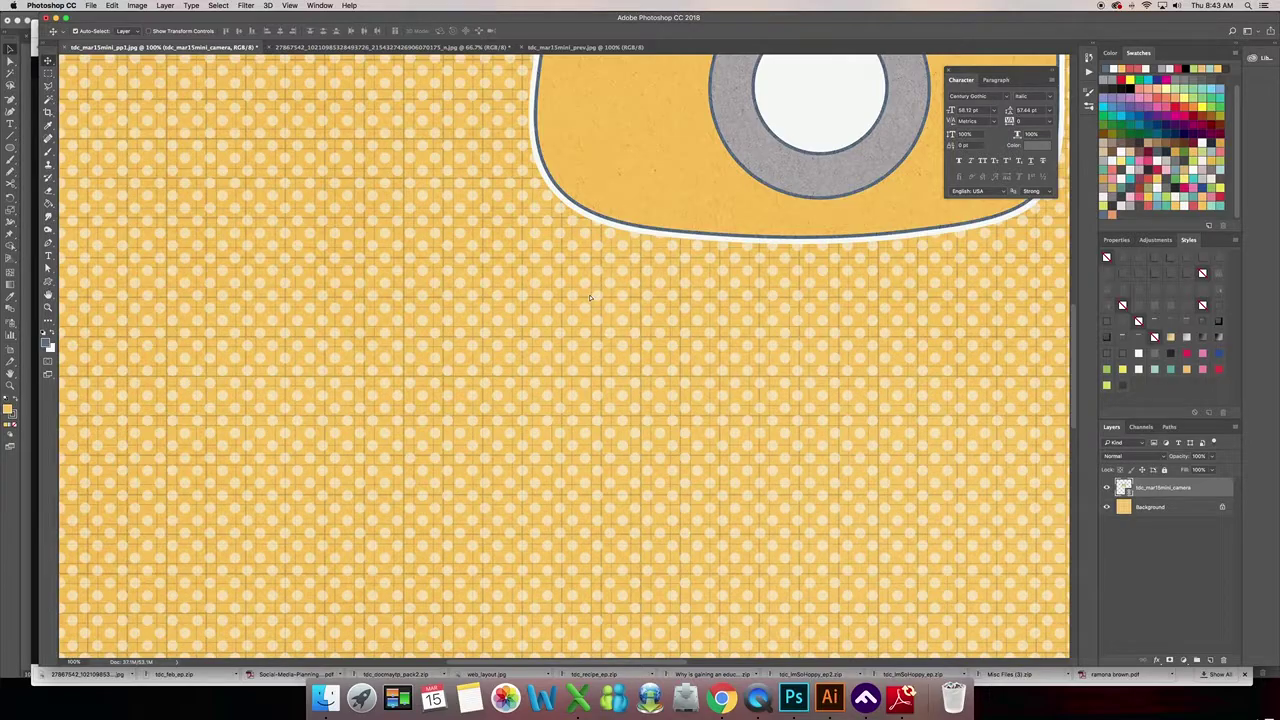
pyautogui.moveTo(482, 298); pyautogui.dragTo(350, 345)
pyautogui.moveTo(323, 562); pyautogui.dragTo(352, 492)
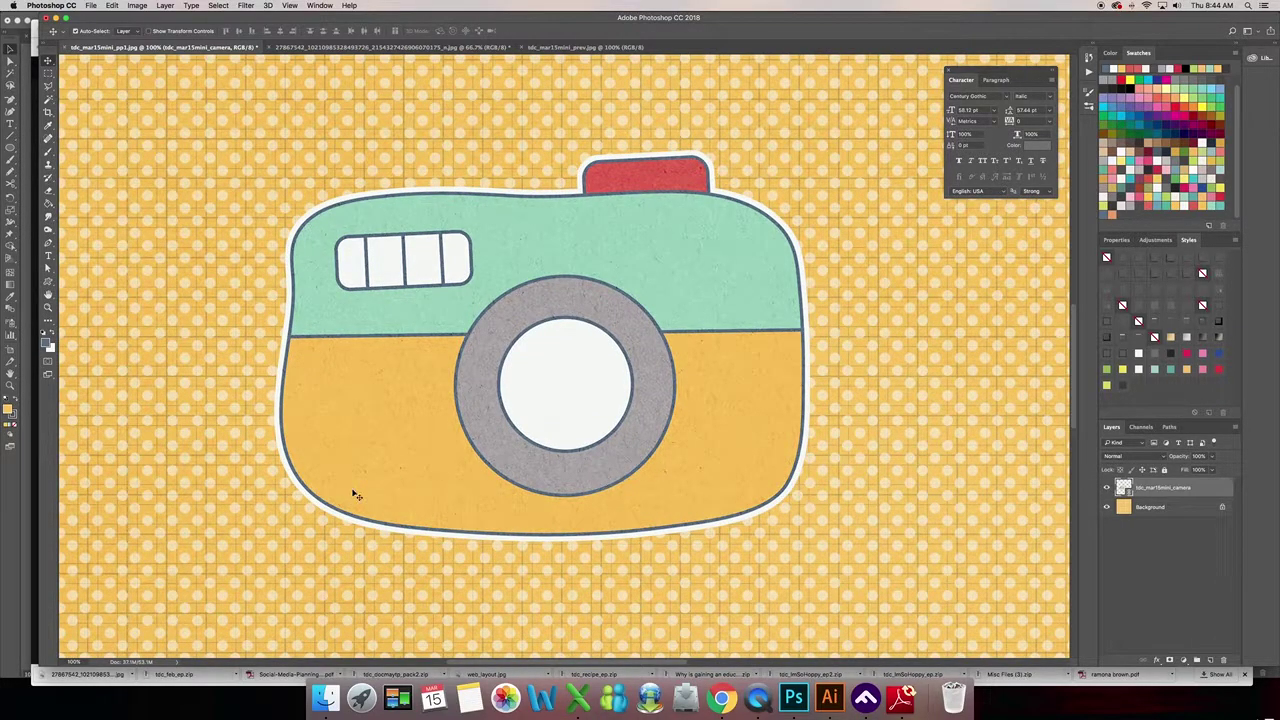
pyautogui.press('super+minus')
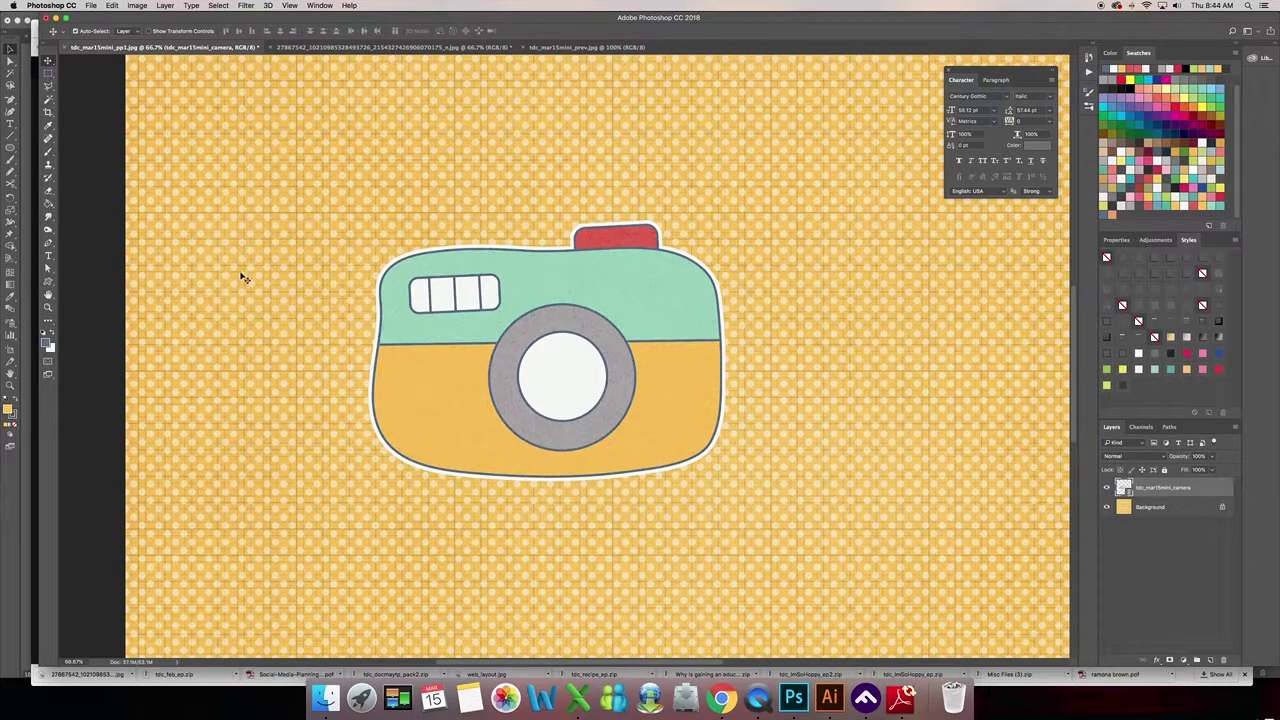
# Try the Type tool on the camera with the sample letters "jklj" and remove the resulting text layer.
pyautogui.press('t')
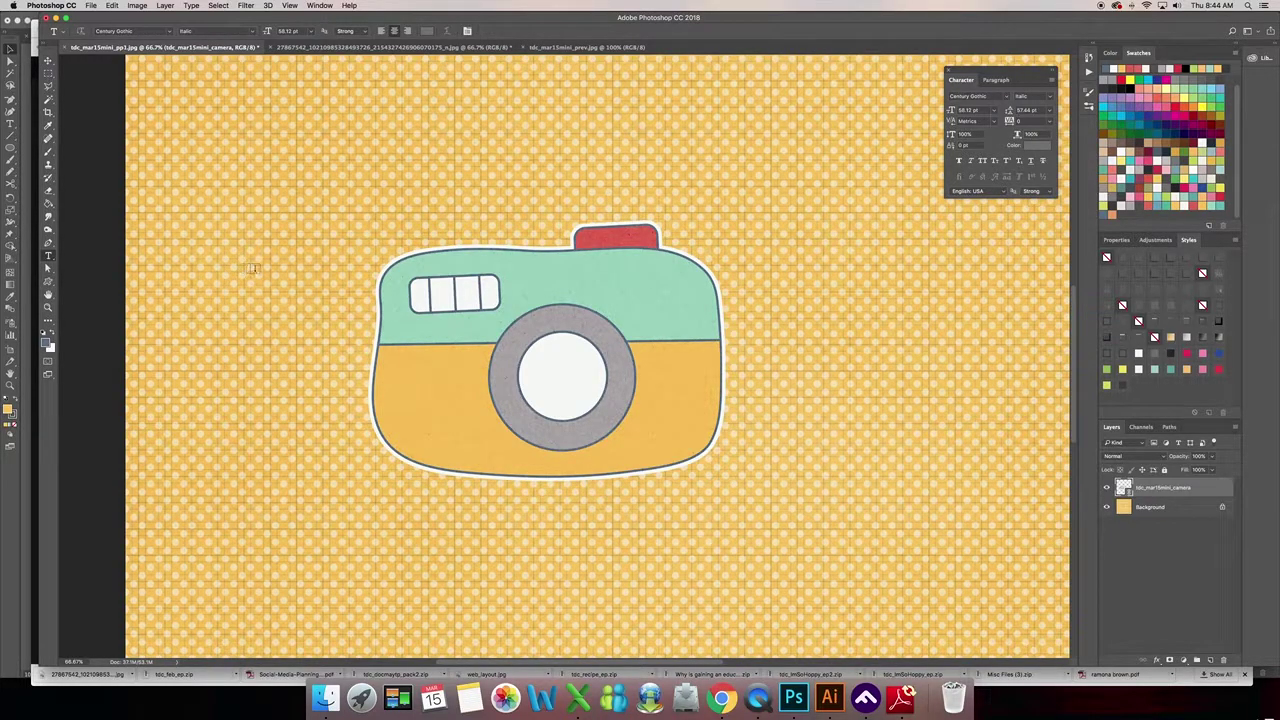
pyautogui.click(446, 391)
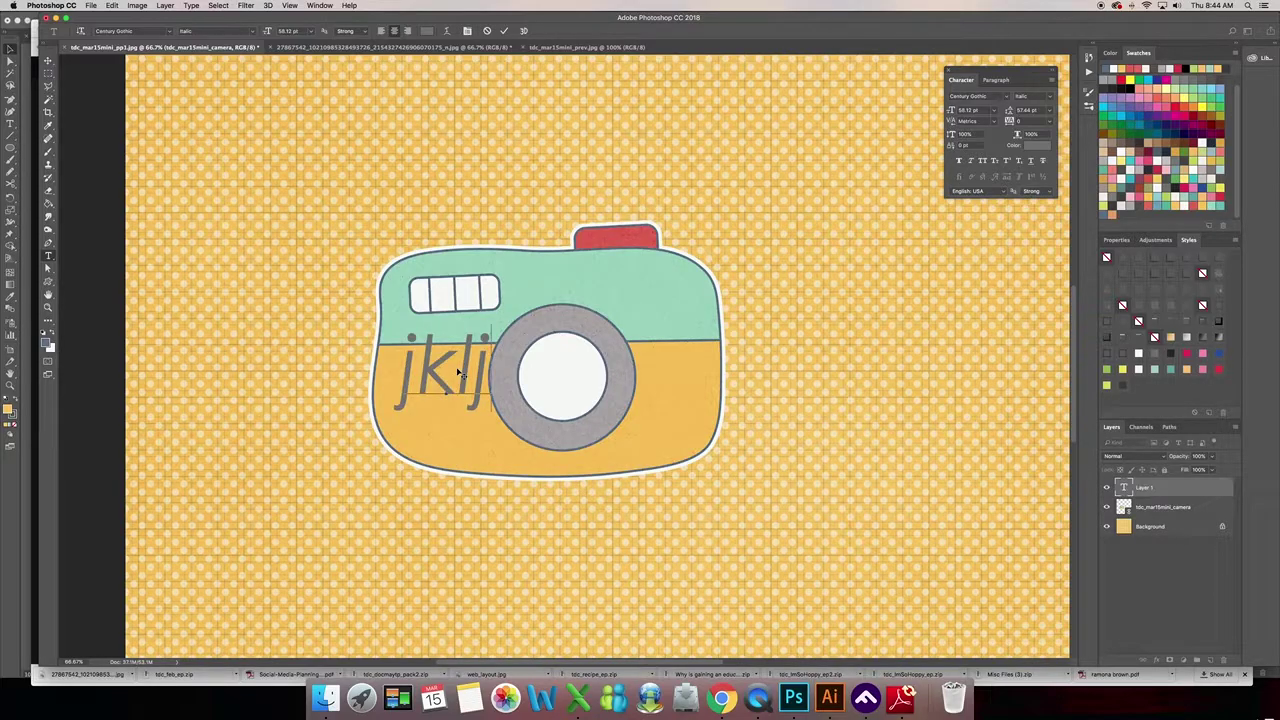
pyautogui.press('BackSpace')
pyautogui.press('BackSpace')
pyautogui.press('BackSpace')
pyautogui.press('BackSpace')
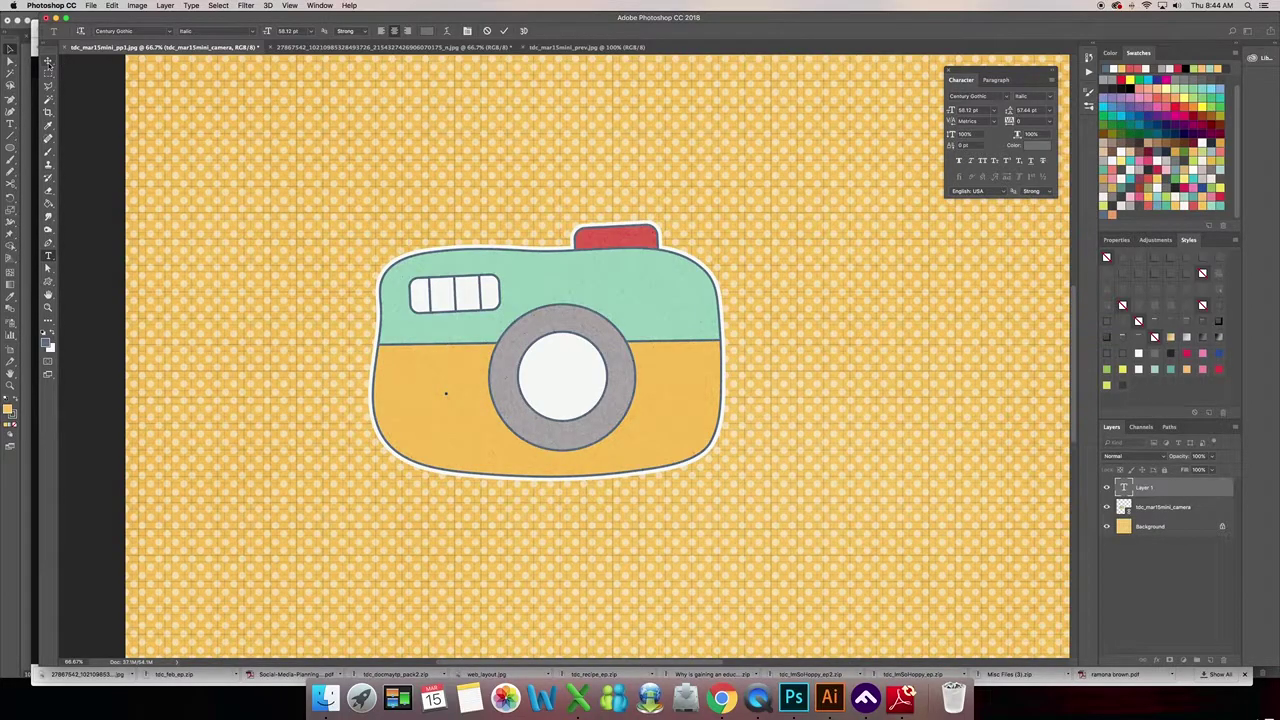
pyautogui.write('V')
pyautogui.press('BackSpace')
pyautogui.click(49, 61)
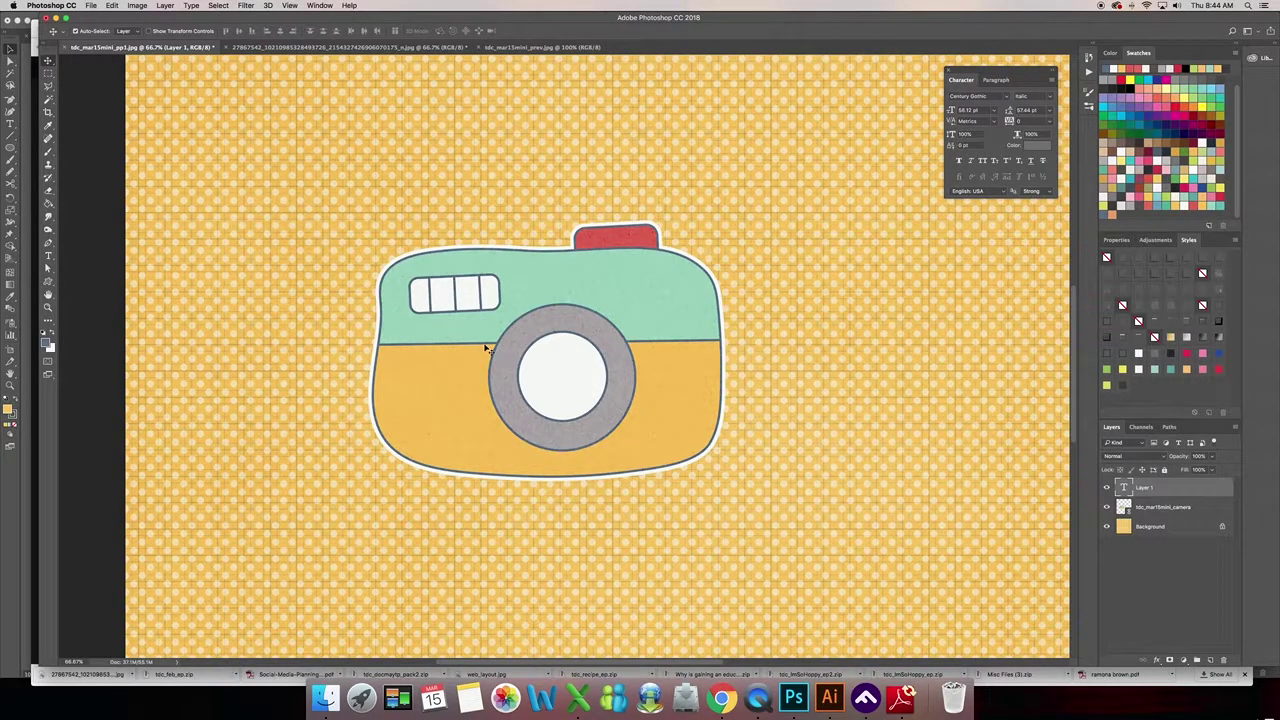
pyautogui.moveTo(1200, 487); pyautogui.dragTo(1216, 659)
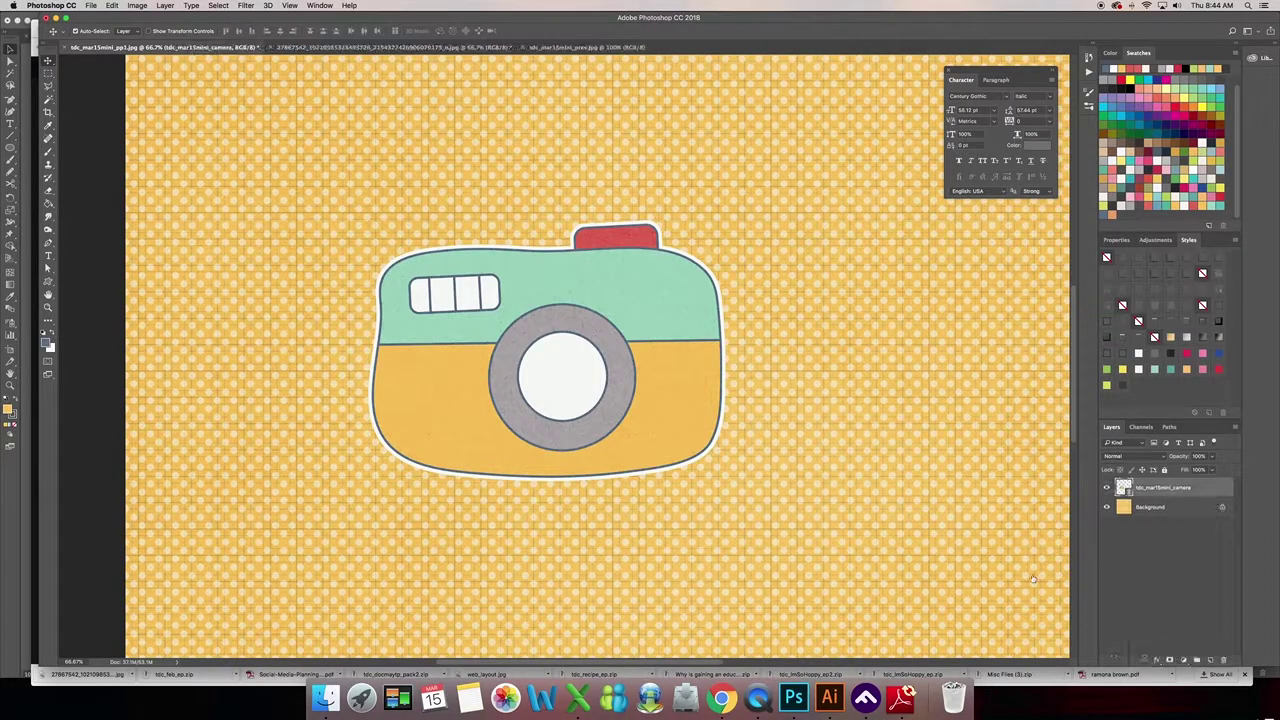
# Activate the Type, Move and Lasso tools one after another, ending on the Lasso tool.
pyautogui.press('t')
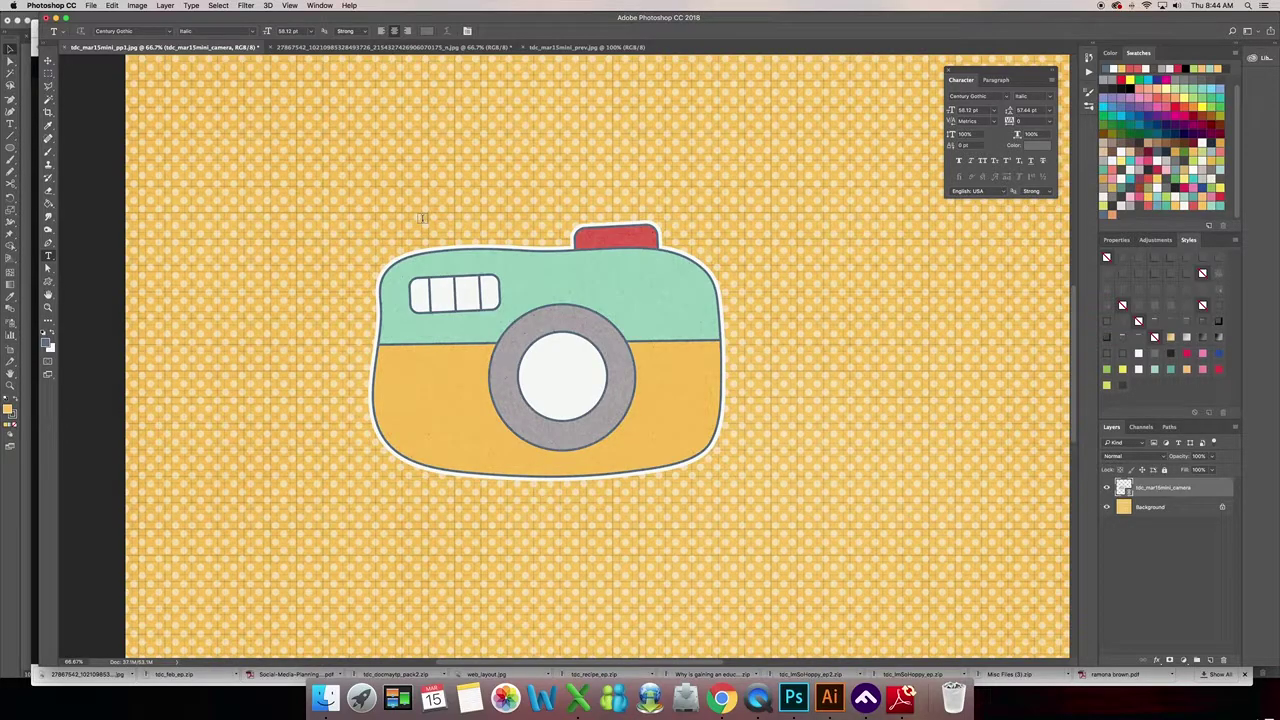
pyautogui.click(47, 61)
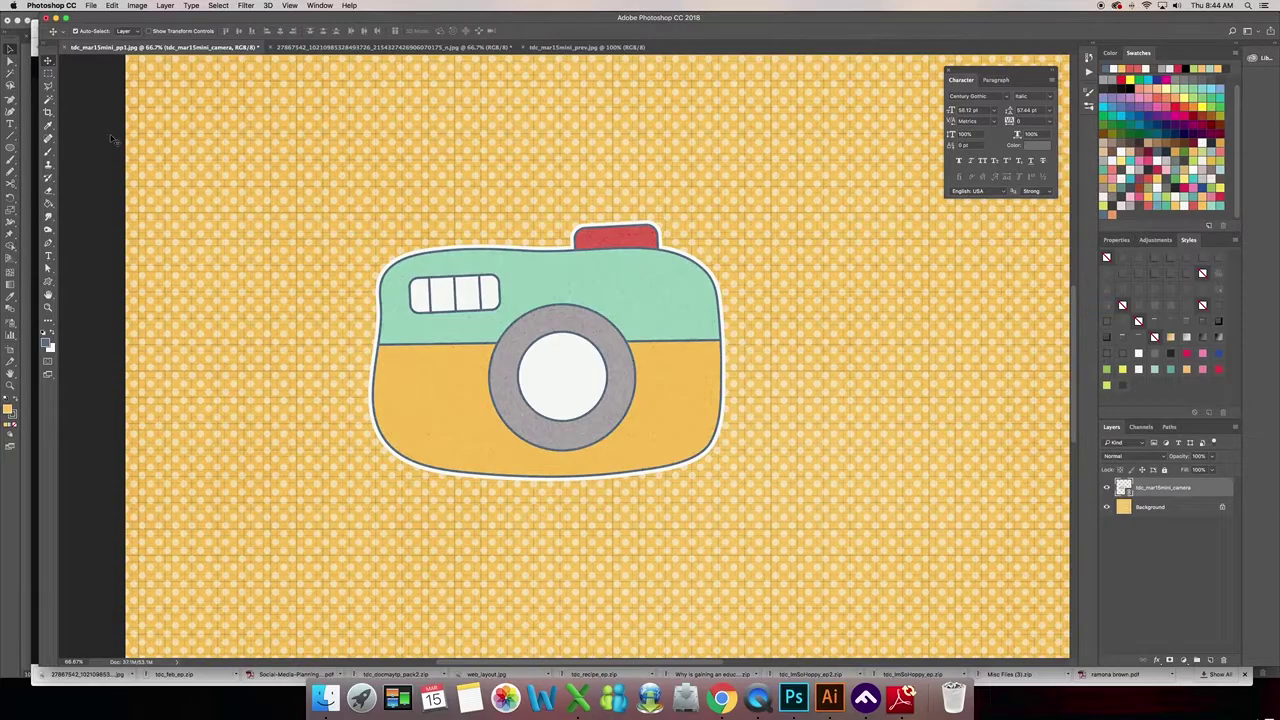
pyautogui.press('l')
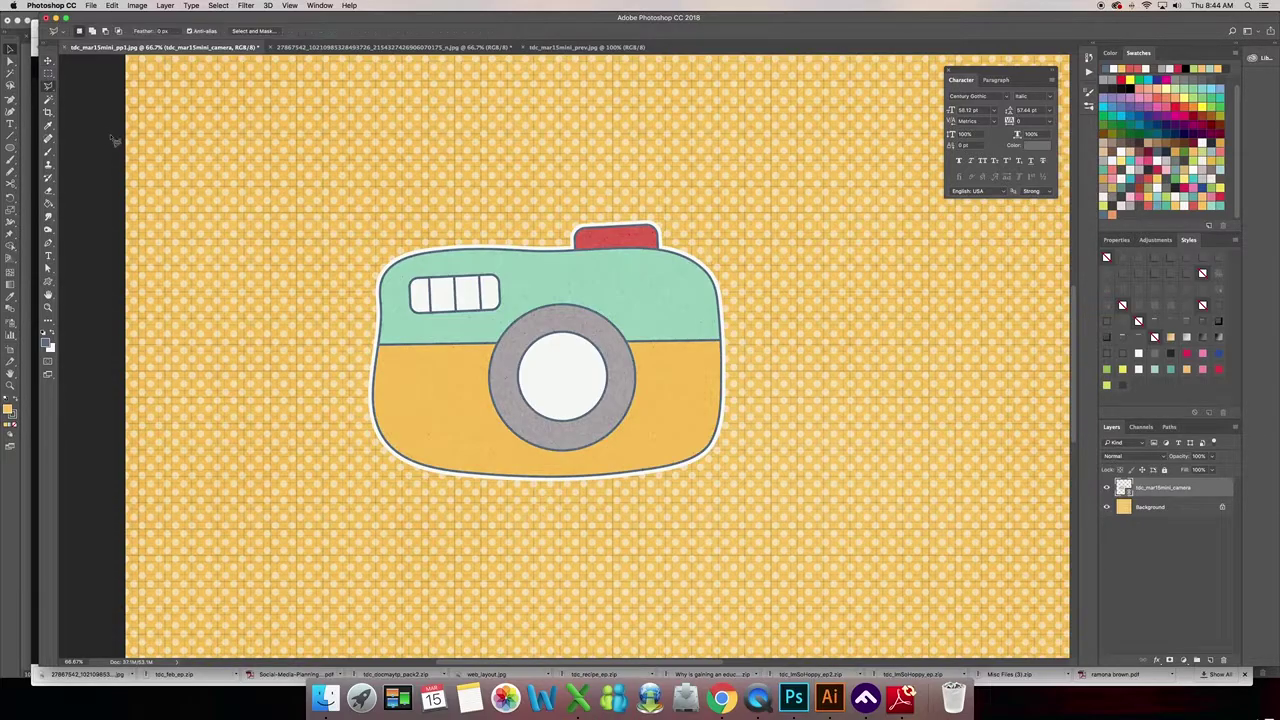
# Outline the whole camera with a closed Polygonal Lasso selection, leaving a wide margin of paper around it.
pyautogui.click(374, 400)
pyautogui.click(333, 215)
pyautogui.click(553, 130)
pyautogui.click(765, 138)
pyautogui.click(852, 345)
pyautogui.click(788, 519)
pyautogui.click(353, 551)
pyautogui.click(373, 403)
# Clear the polygonal selection and draw a freehand loop around the camera with the standard Lasso tool.
pyautogui.click(47, 87)
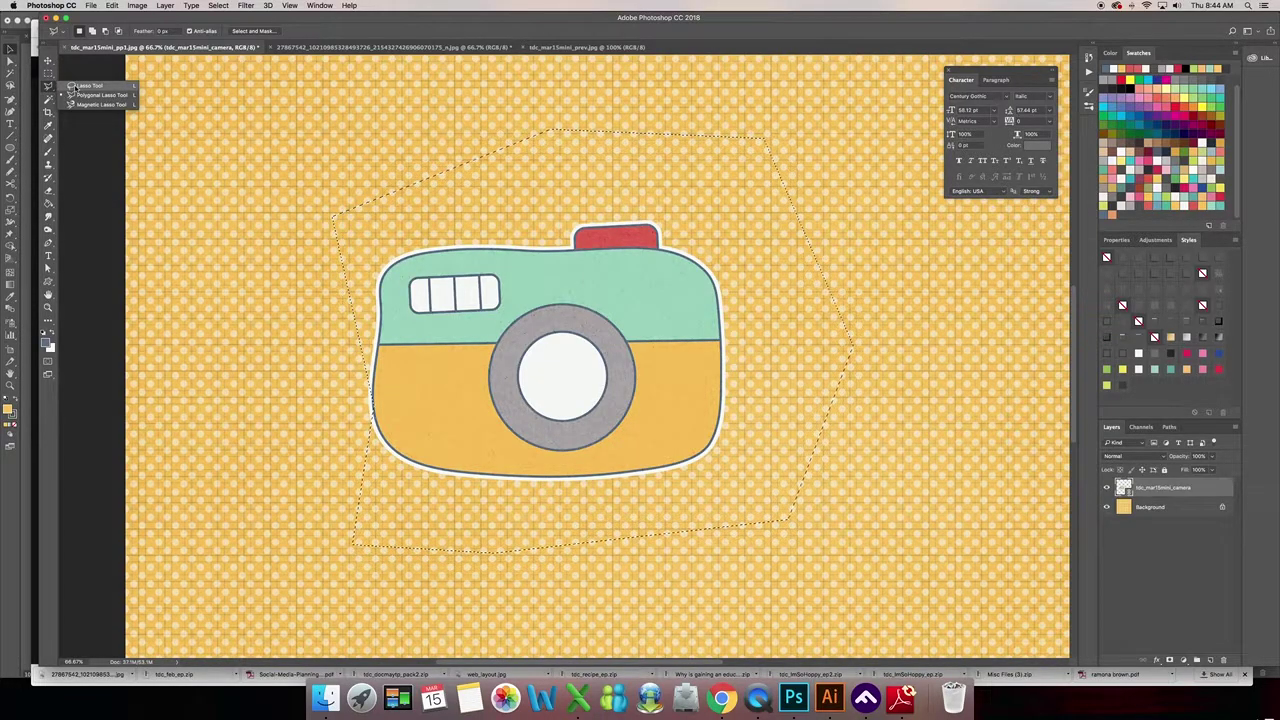
pyautogui.click(82, 87)
pyautogui.press('super+d')
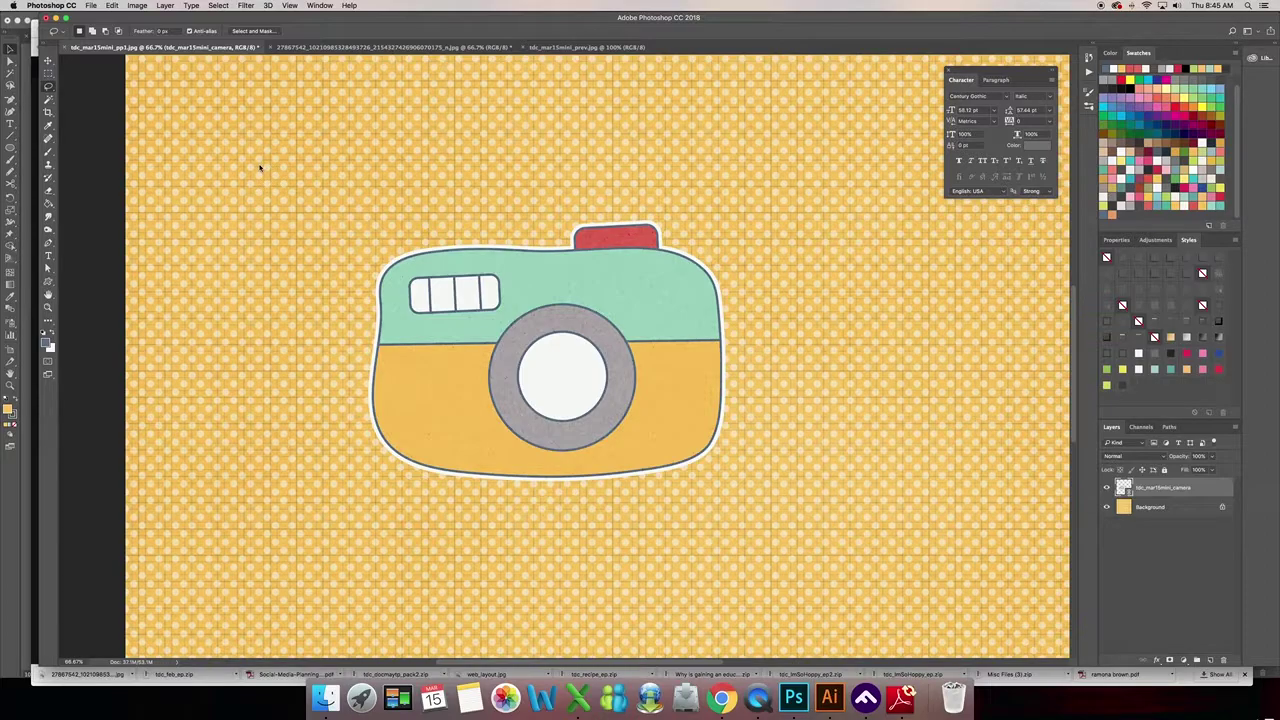
pyautogui.press('super+Tab')
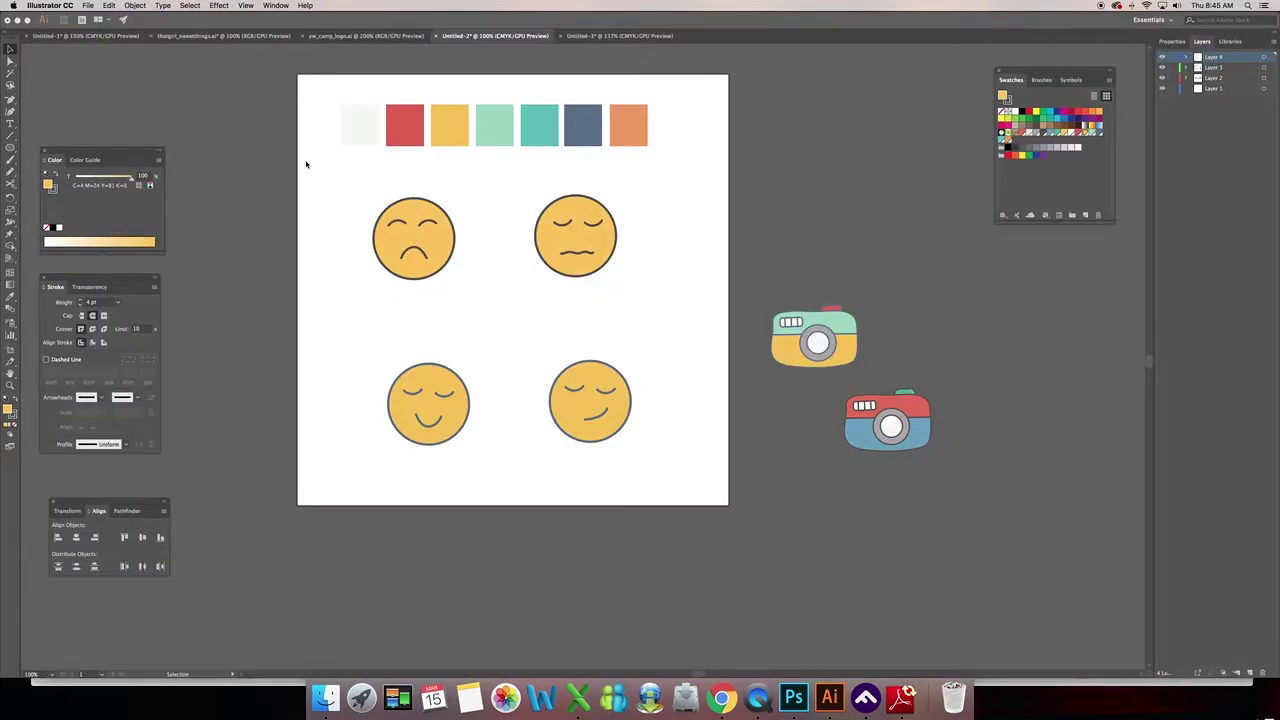
pyautogui.click(793, 697)
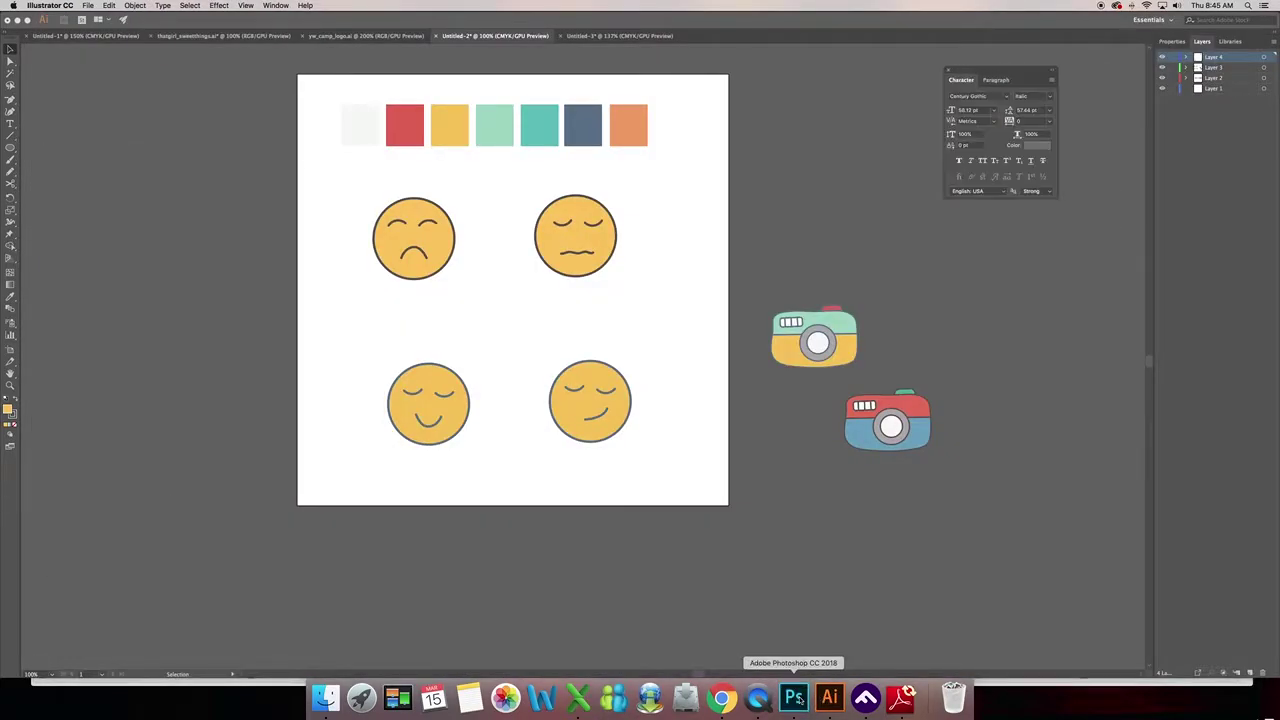
pyautogui.moveTo(404, 200)
pyautogui.mouseDown()
pyautogui.moveTo(329, 288)
pyautogui.moveTo(421, 502)
pyautogui.moveTo(746, 516)
pyautogui.moveTo(742, 302)
pyautogui.moveTo(599, 212)
pyautogui.moveTo(383, 207)
pyautogui.mouseUp()
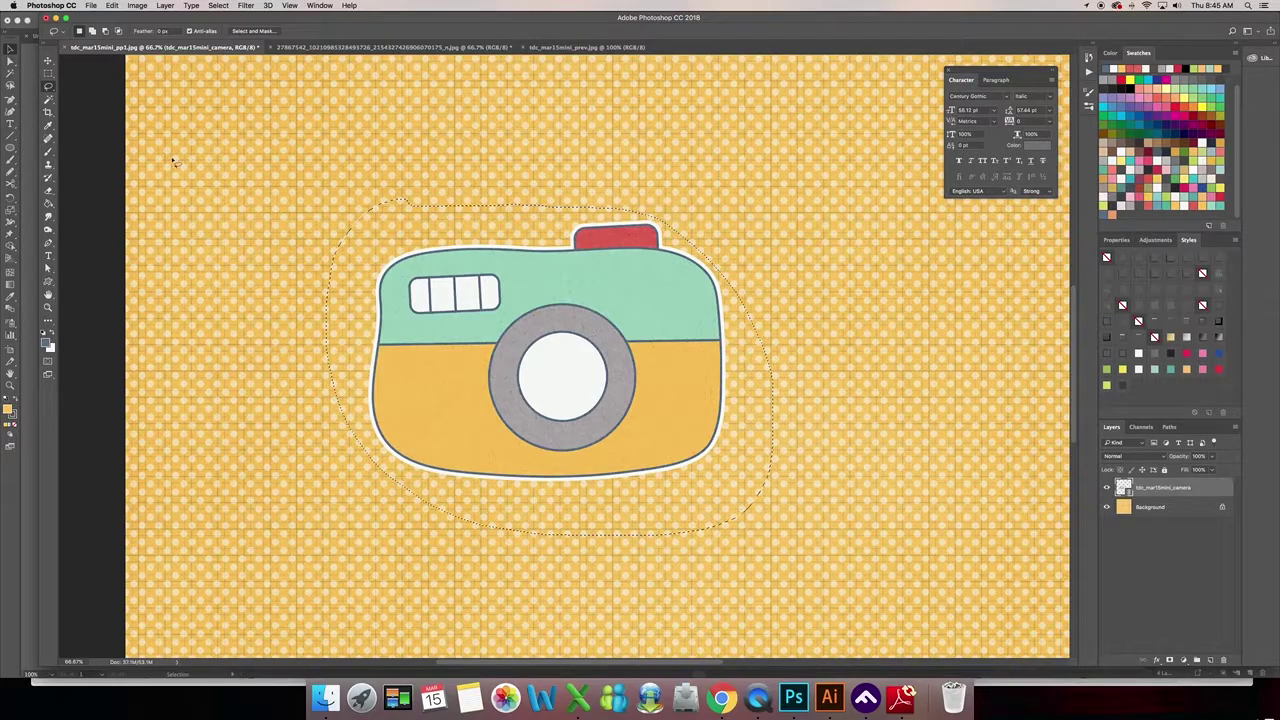
# Activate the Move tool and deselect the freehand loop around the camera.
pyautogui.press('v')
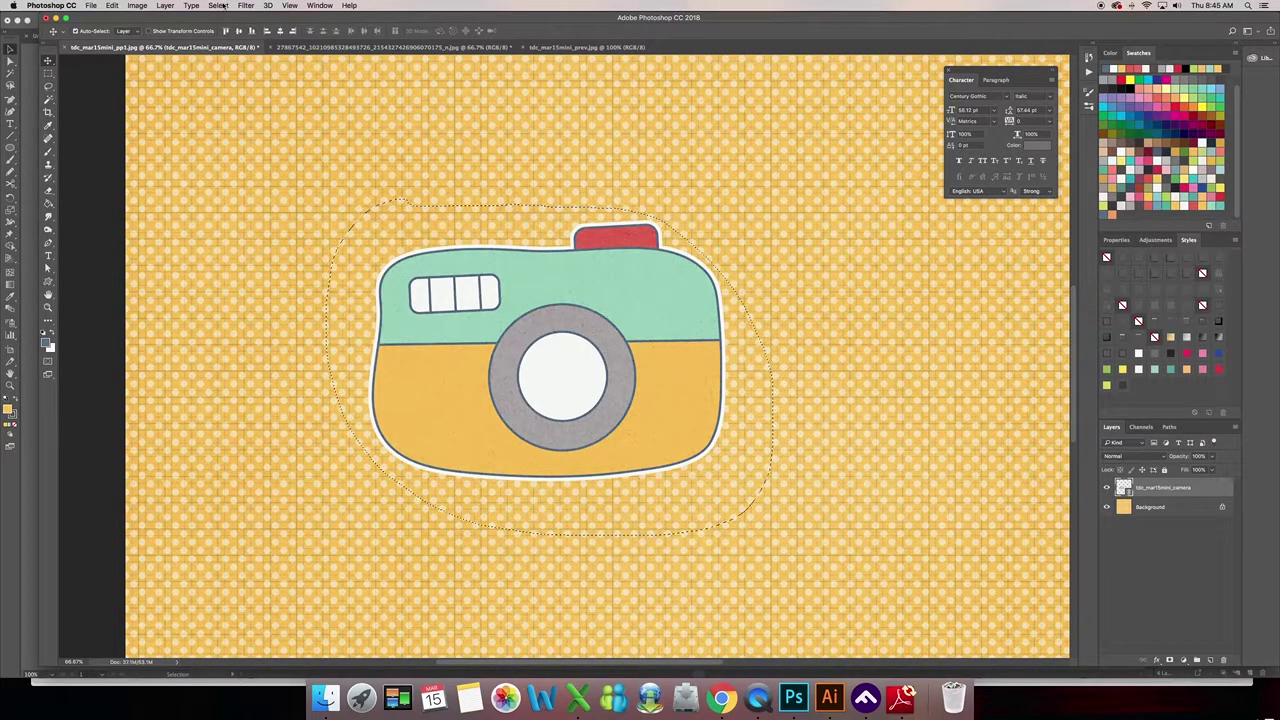
pyautogui.click(218, 5)
pyautogui.click(228, 27)
# Select a rectangular area enclosing the whole camera with the Rectangular Marquee tool.
pyautogui.press('l')
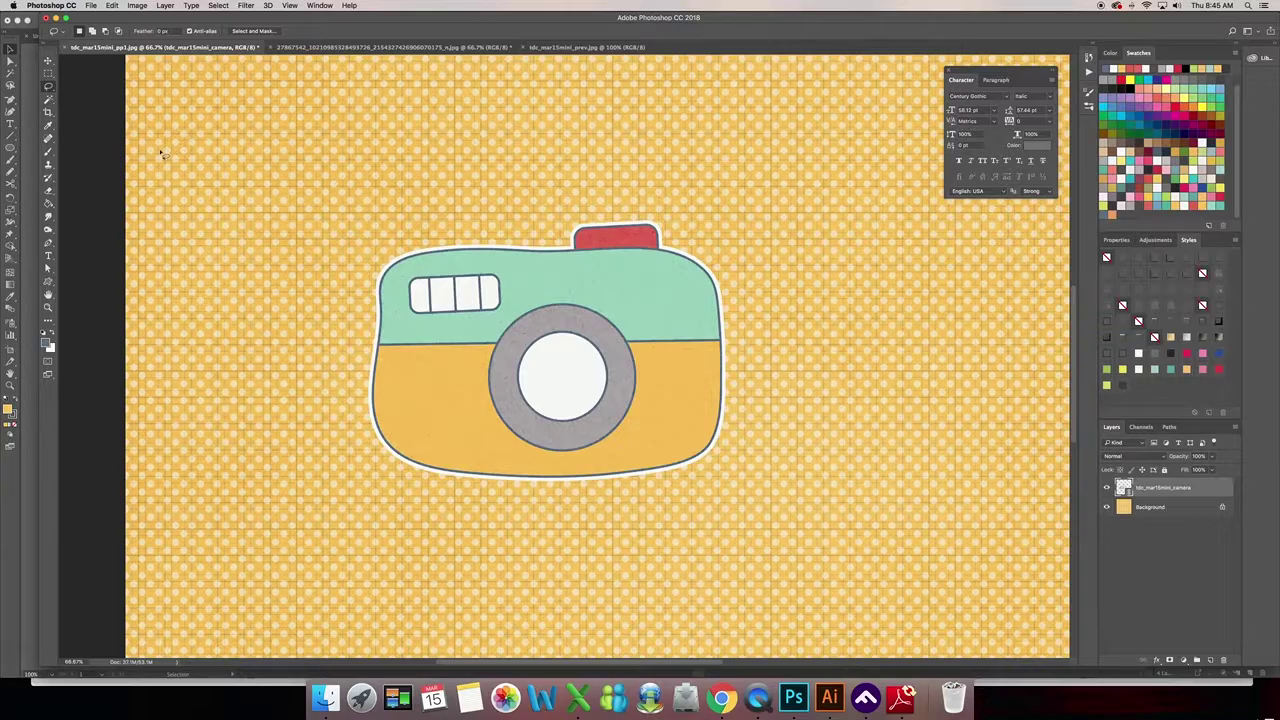
pyautogui.press('m')
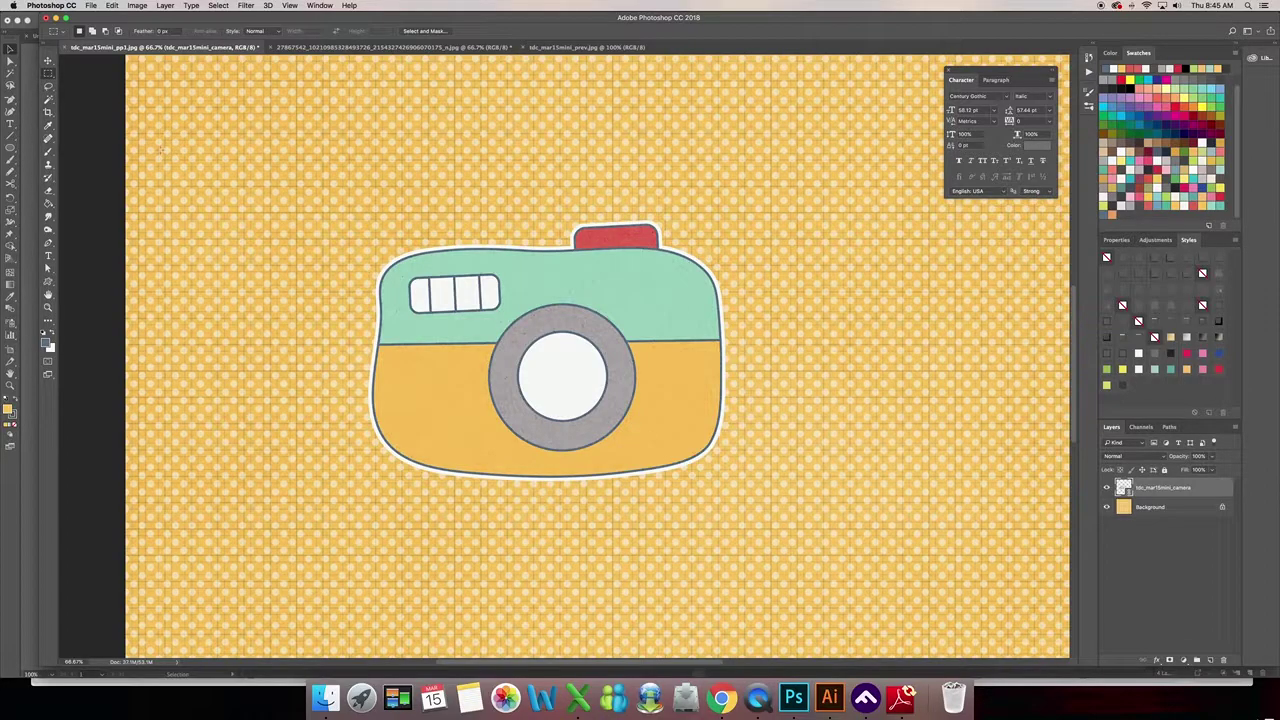
pyautogui.moveTo(326, 204); pyautogui.dragTo(780, 535)
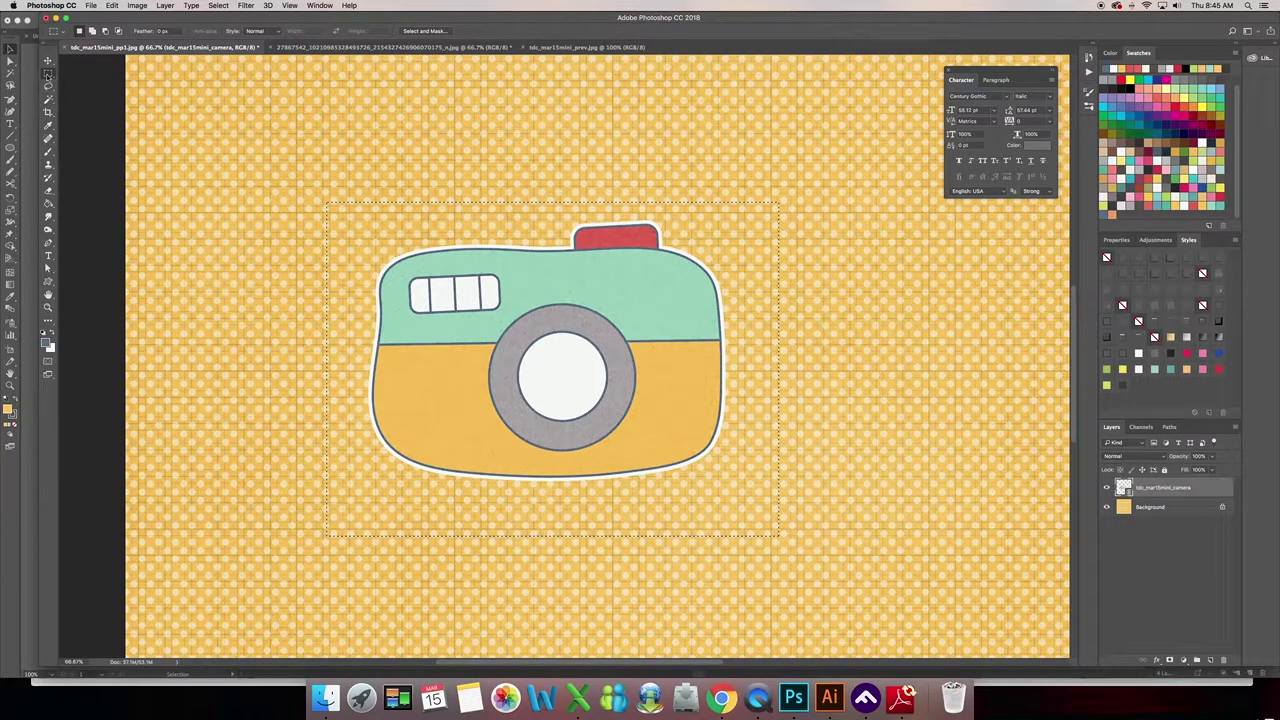
# Replace the rectangular selection with an Elliptical Marquee over the camera's upper part, and deselect it.
pyautogui.click(47, 73)
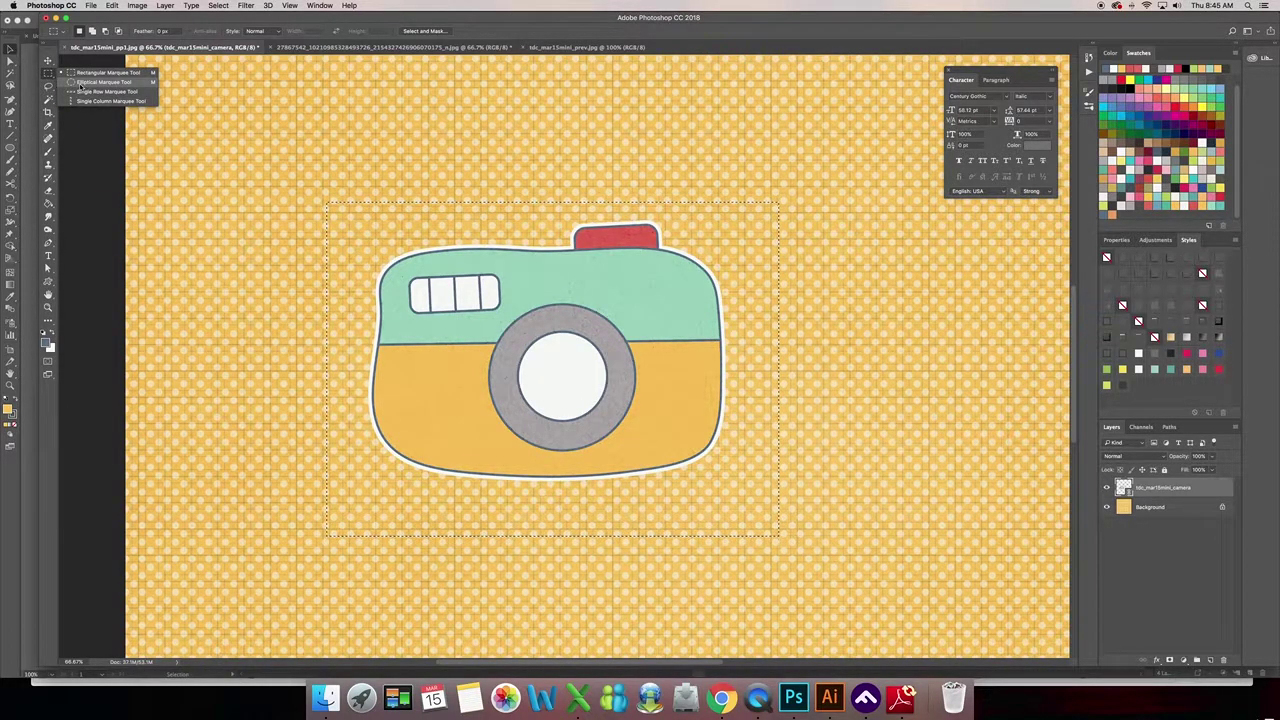
pyautogui.click(103, 82)
pyautogui.moveTo(431, 160); pyautogui.dragTo(683, 412)
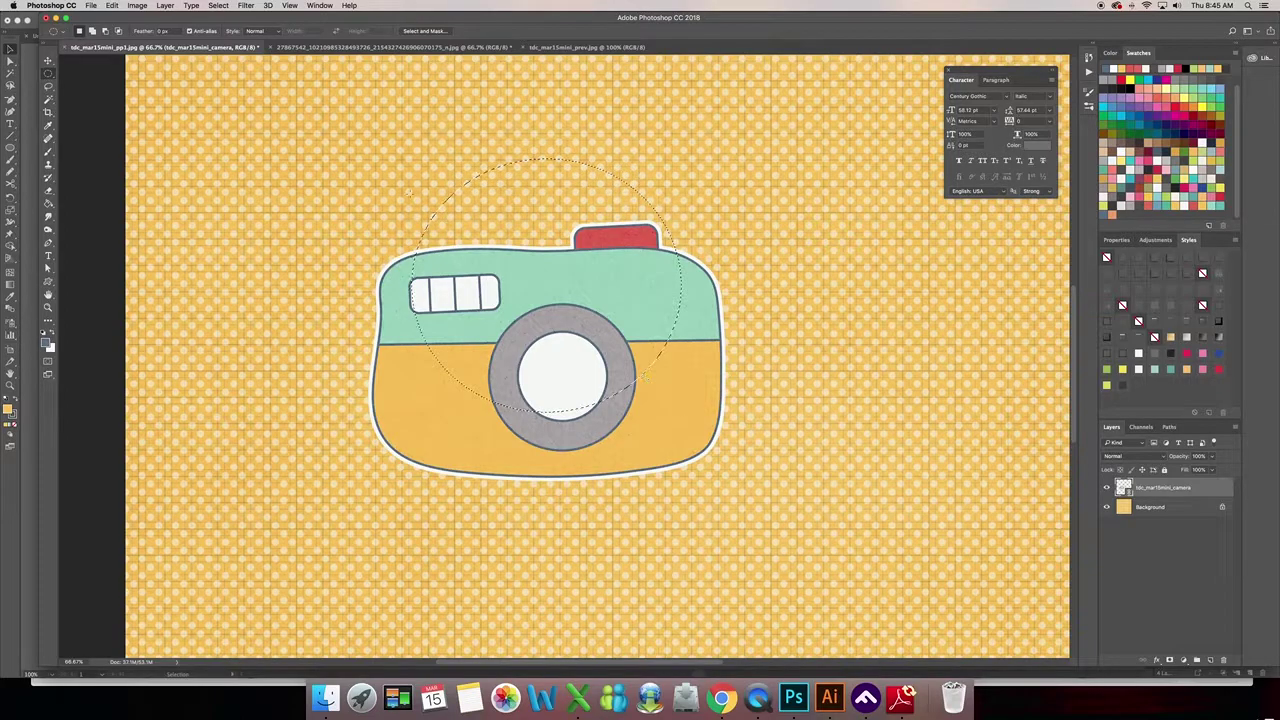
pyautogui.click(218, 5)
pyautogui.click(228, 27)
# Activate the Eraser tool and rasterize the camera layer so that it can be erased.
pyautogui.press('e')
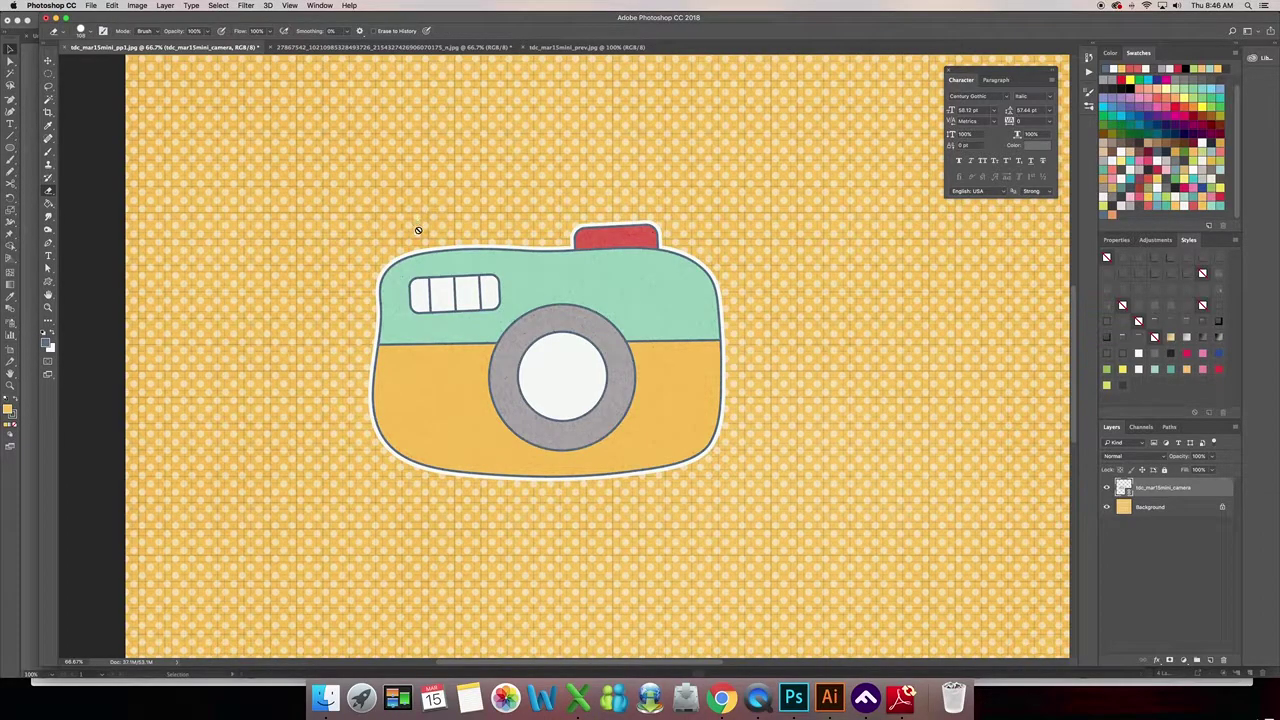
pyautogui.rightClick(1216, 488)
pyautogui.click(1111, 414)
# Erase a winding band across the camera's top and lens, and undo the erasing.
pyautogui.moveTo(392, 262)
pyautogui.mouseDown()
pyautogui.moveTo(531, 269)
pyautogui.moveTo(605, 290)
pyautogui.mouseUp()
pyautogui.moveTo(421, 370); pyautogui.dragTo(620, 300)
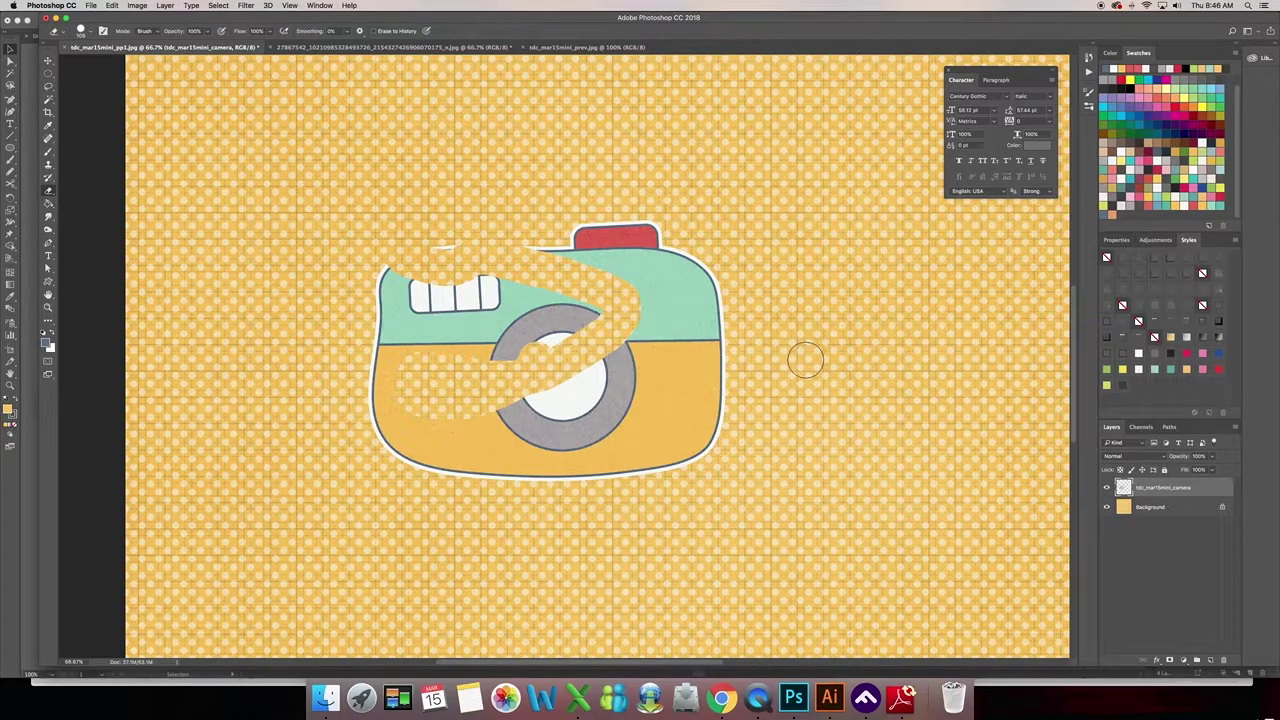
pyautogui.click(112, 6)
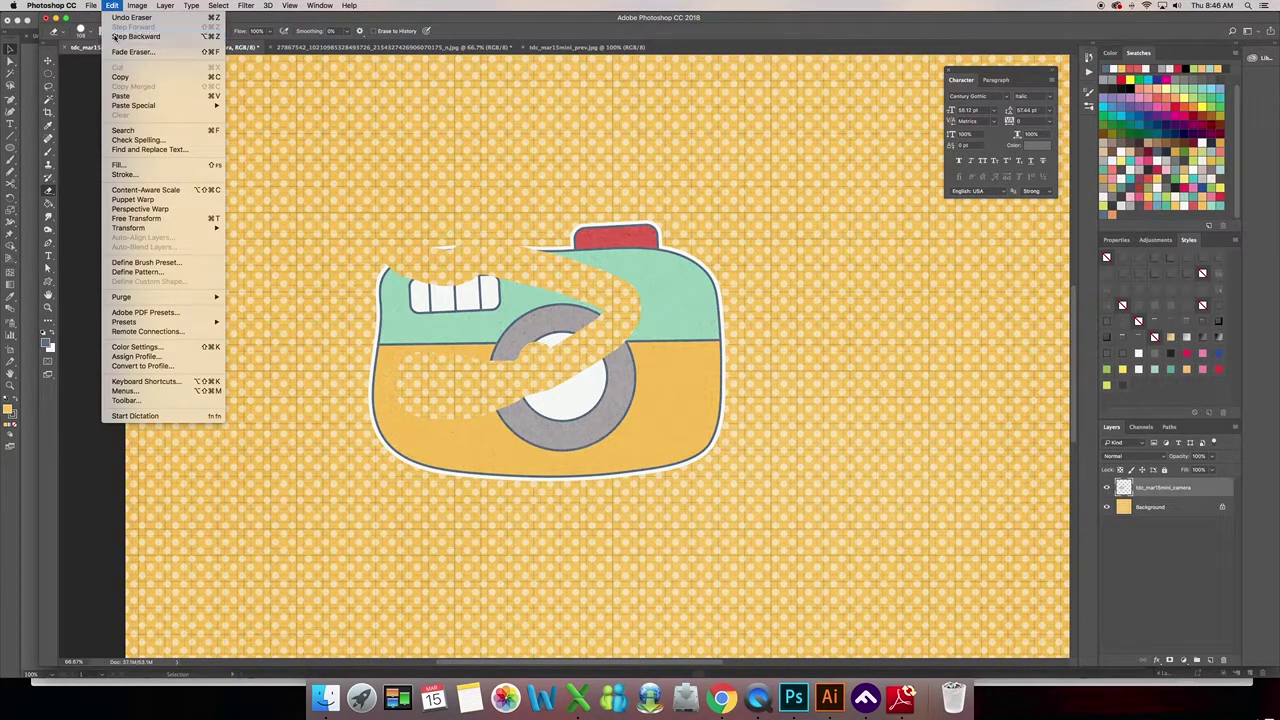
pyautogui.click(118, 37)
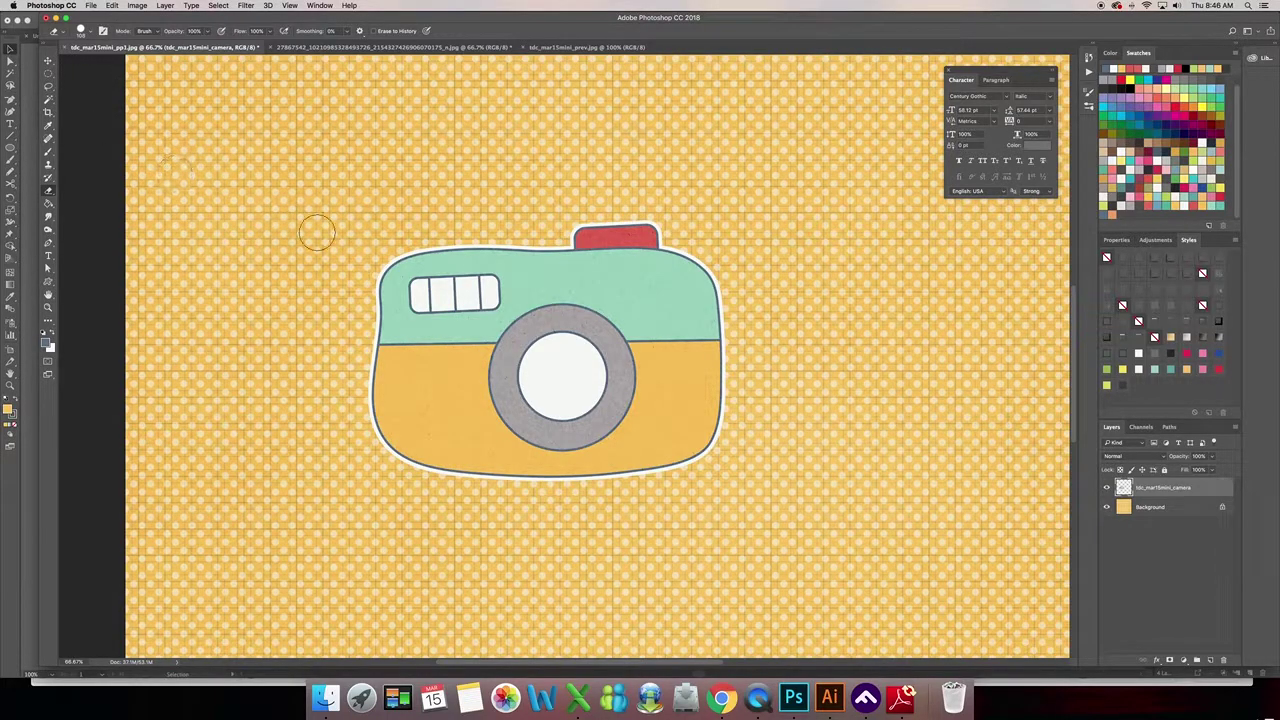
# Move the camera slightly up and to the right on the paper with the Move tool.
pyautogui.press('v')
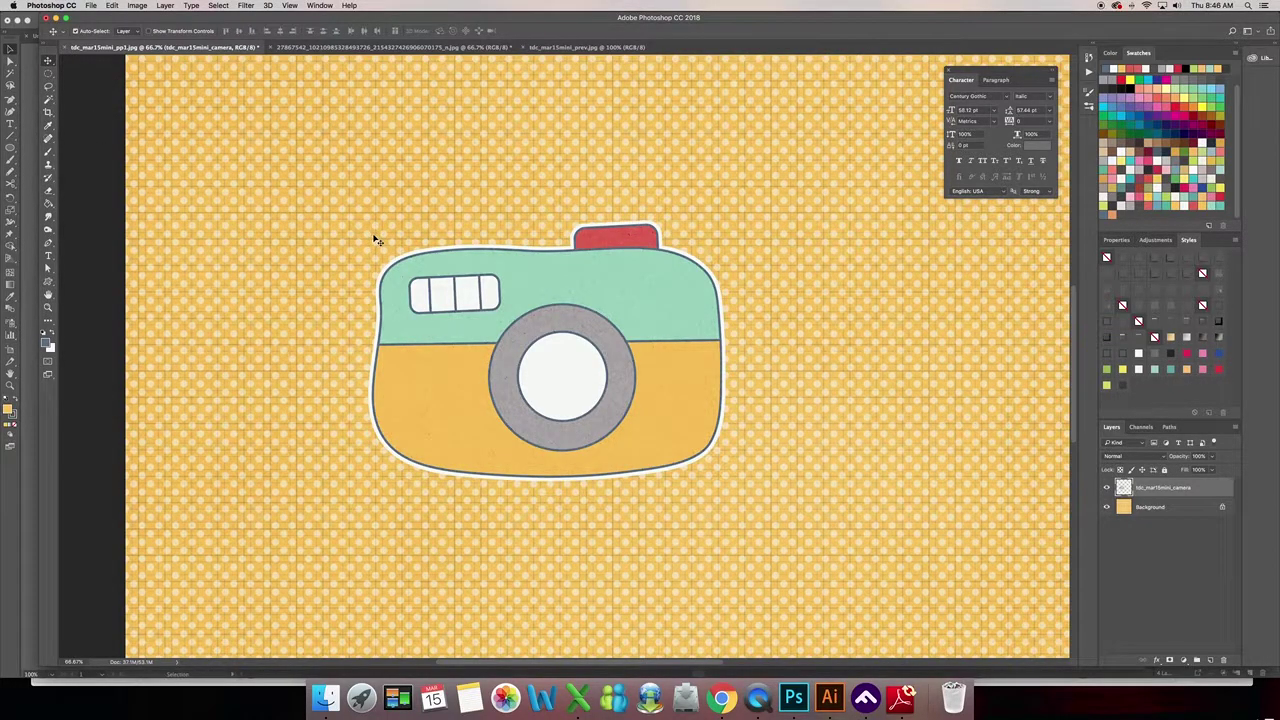
pyautogui.moveTo(422, 260)
pyautogui.mouseDown()
pyautogui.moveTo(449, 242)
pyautogui.moveTo(434, 258)
pyautogui.moveTo(375, 236)
pyautogui.mouseUp()
# Erase part of the camera's upper-left corner, undo the erasing, and return to the Move tool.
pyautogui.press('e')
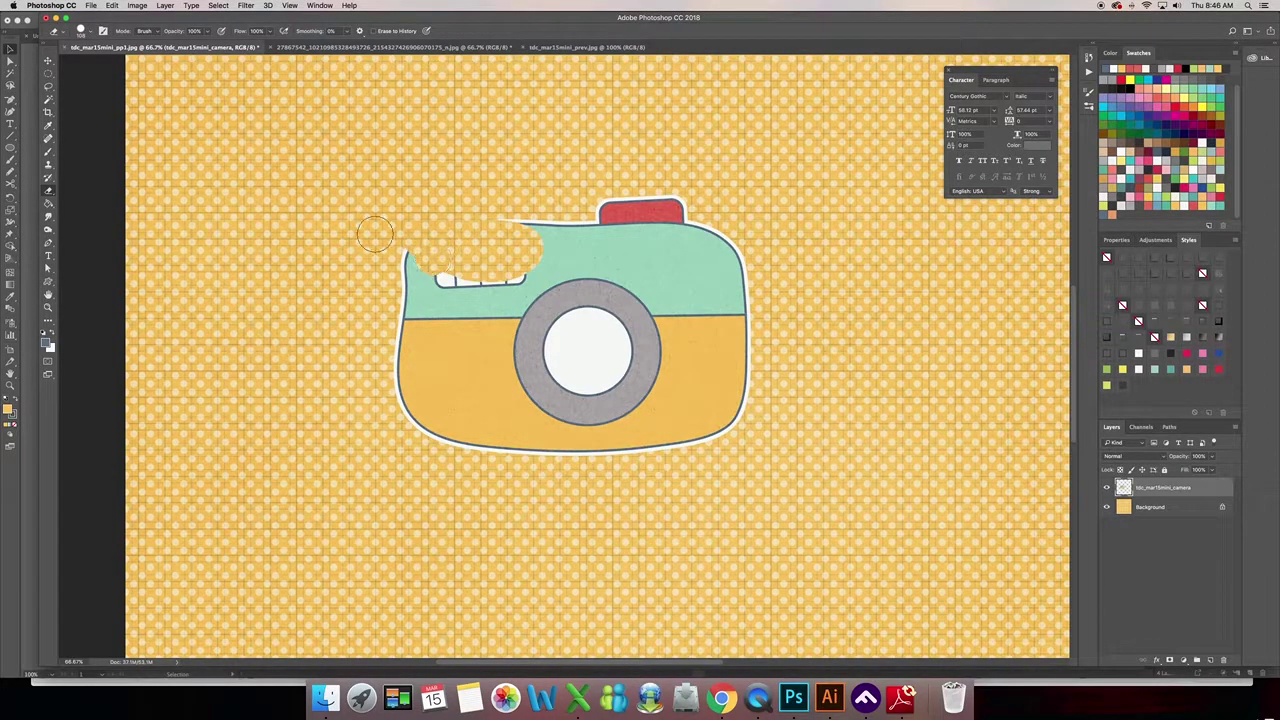
pyautogui.click(111, 6)
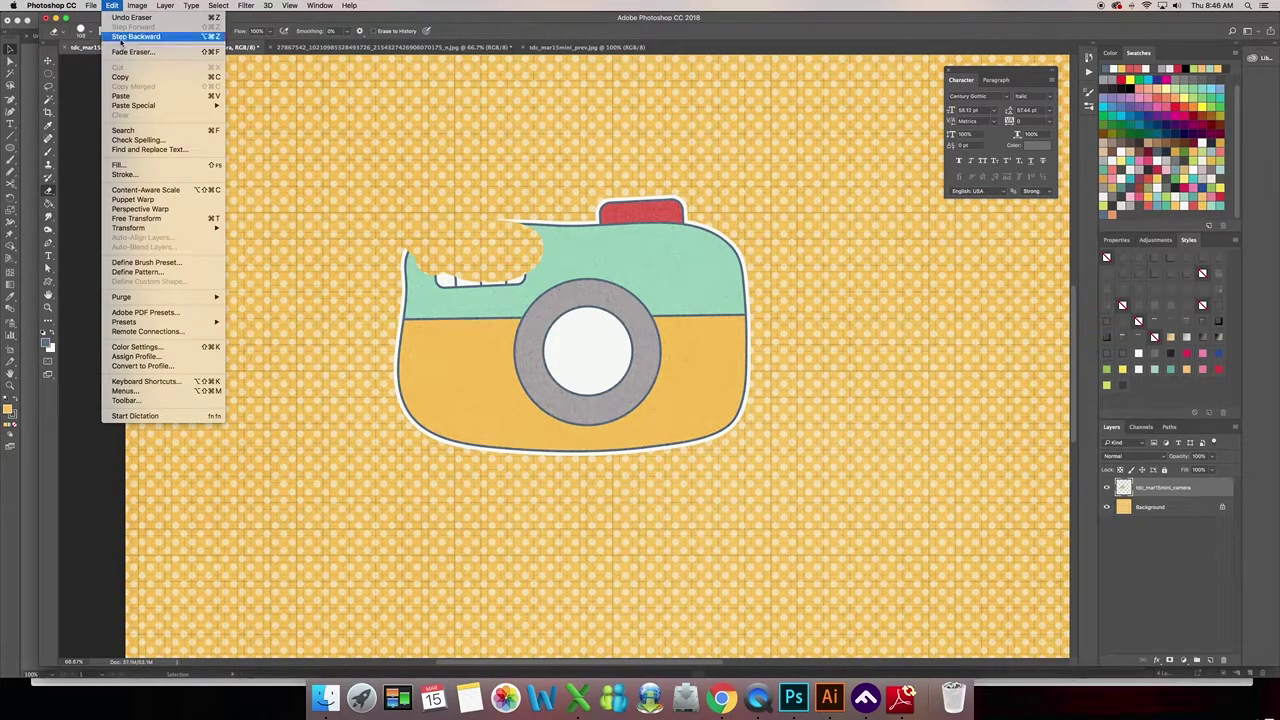
pyautogui.click(125, 37)
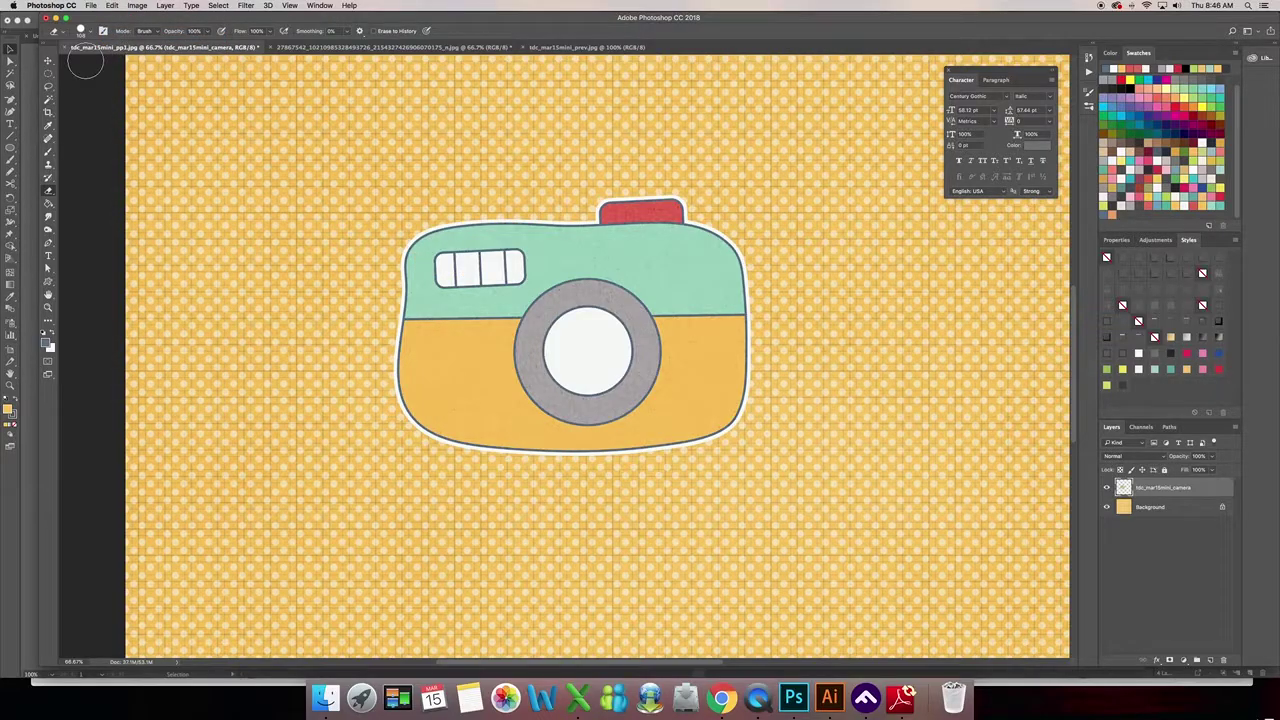
pyautogui.click(48, 61)
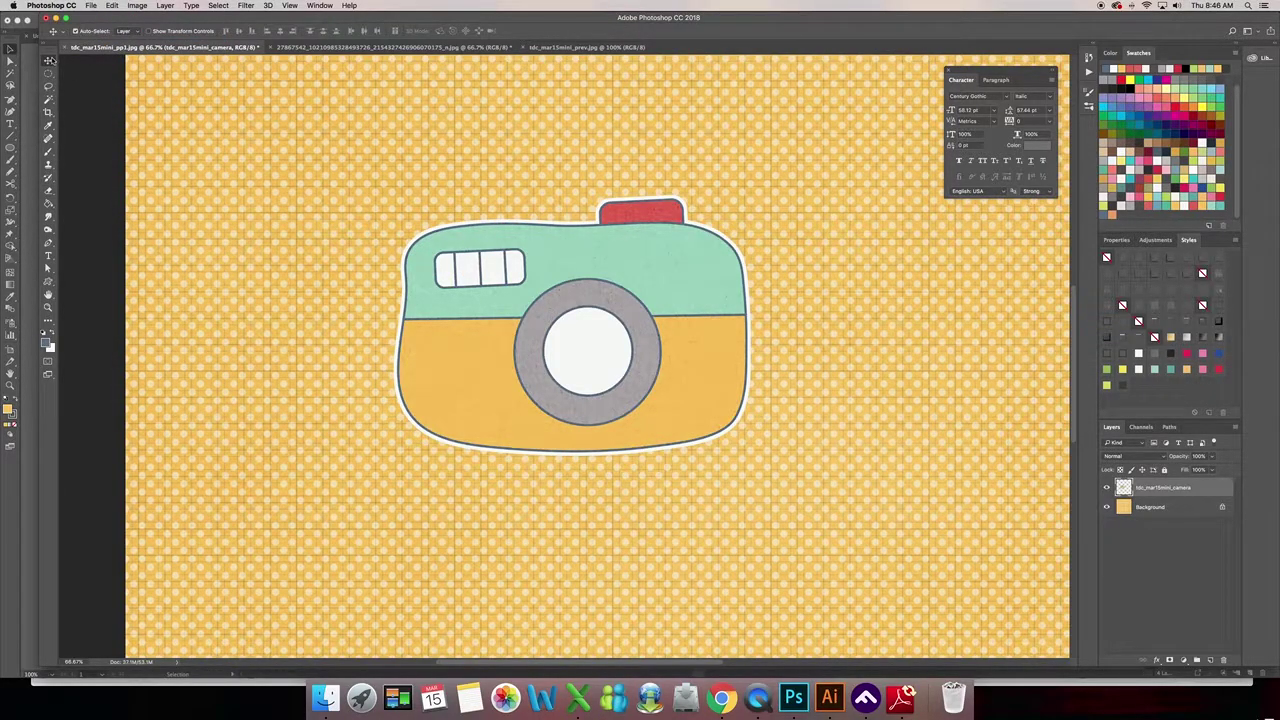
# Draw a chevron arrow custom shape of about 459 by 510 px over the camera's left side, and remove it.
pyautogui.press('u')
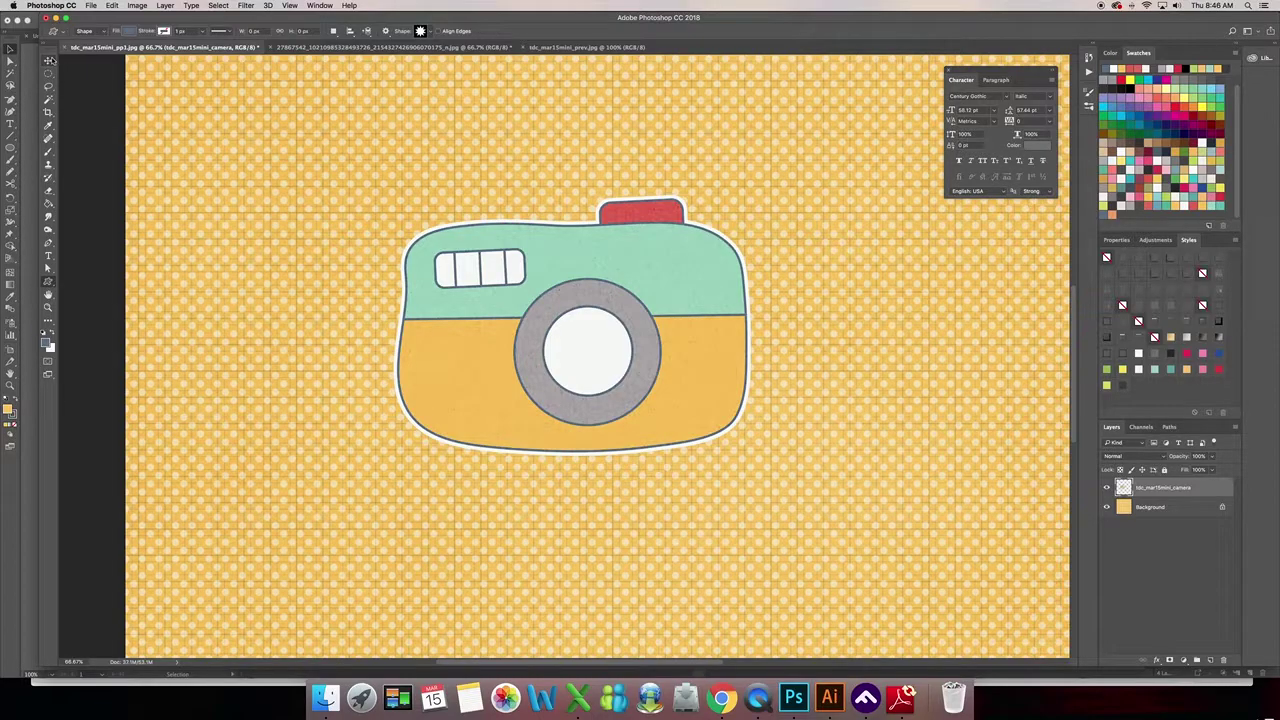
pyautogui.click(430, 31)
pyautogui.scroll(-3, 467, 78)
pyautogui.scroll(-4, 466, 72)
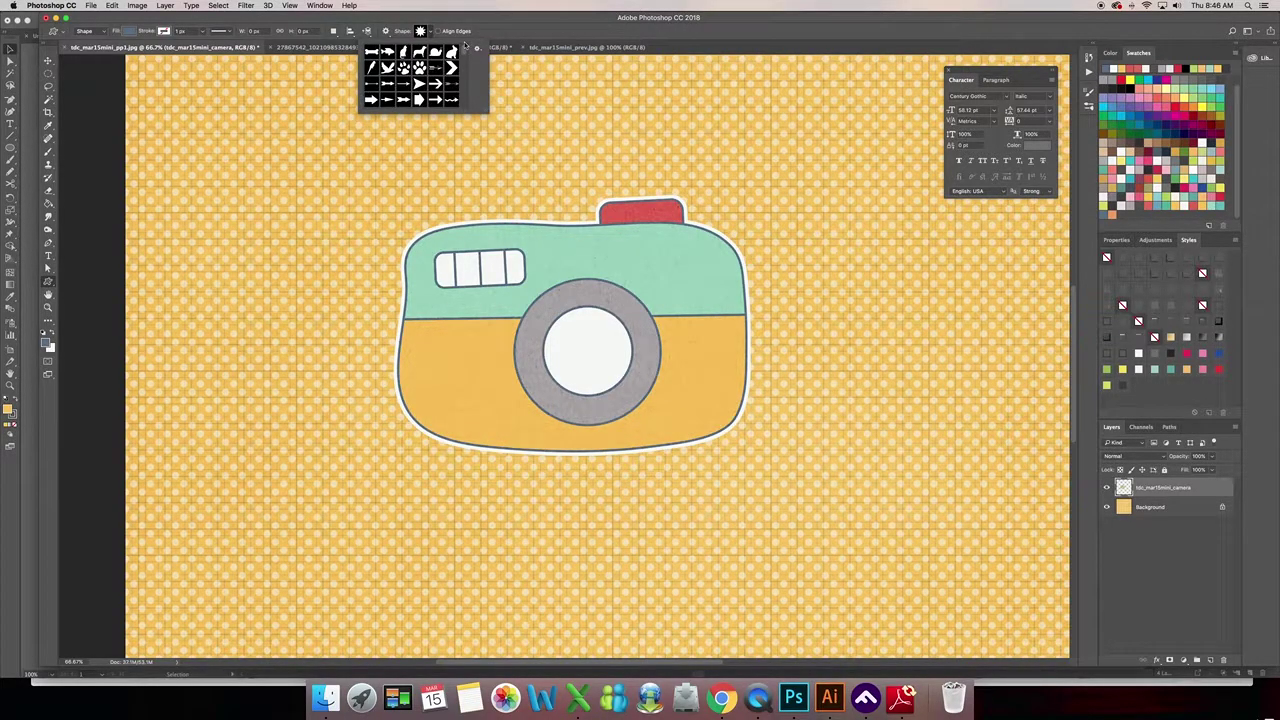
pyautogui.click(451, 67)
pyautogui.moveTo(416, 313); pyautogui.dragTo(493, 398)
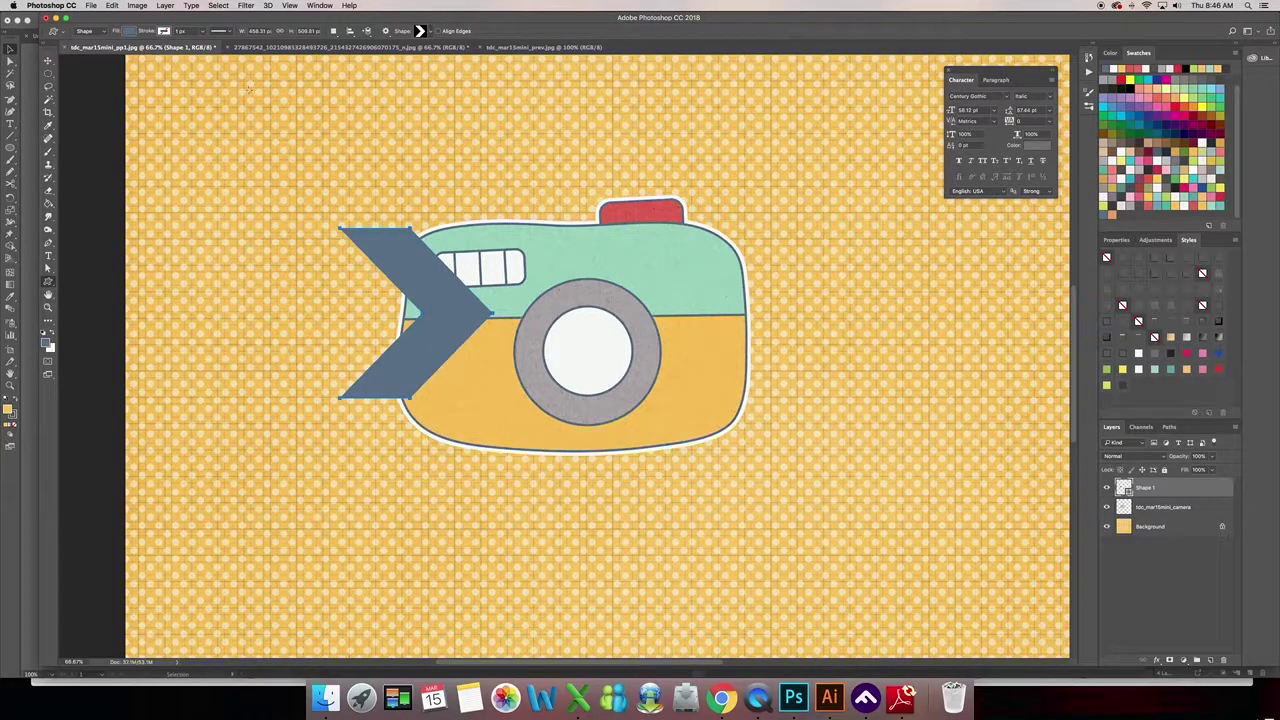
pyautogui.click(48, 61)
pyautogui.hotkey('ctrl', 'e')
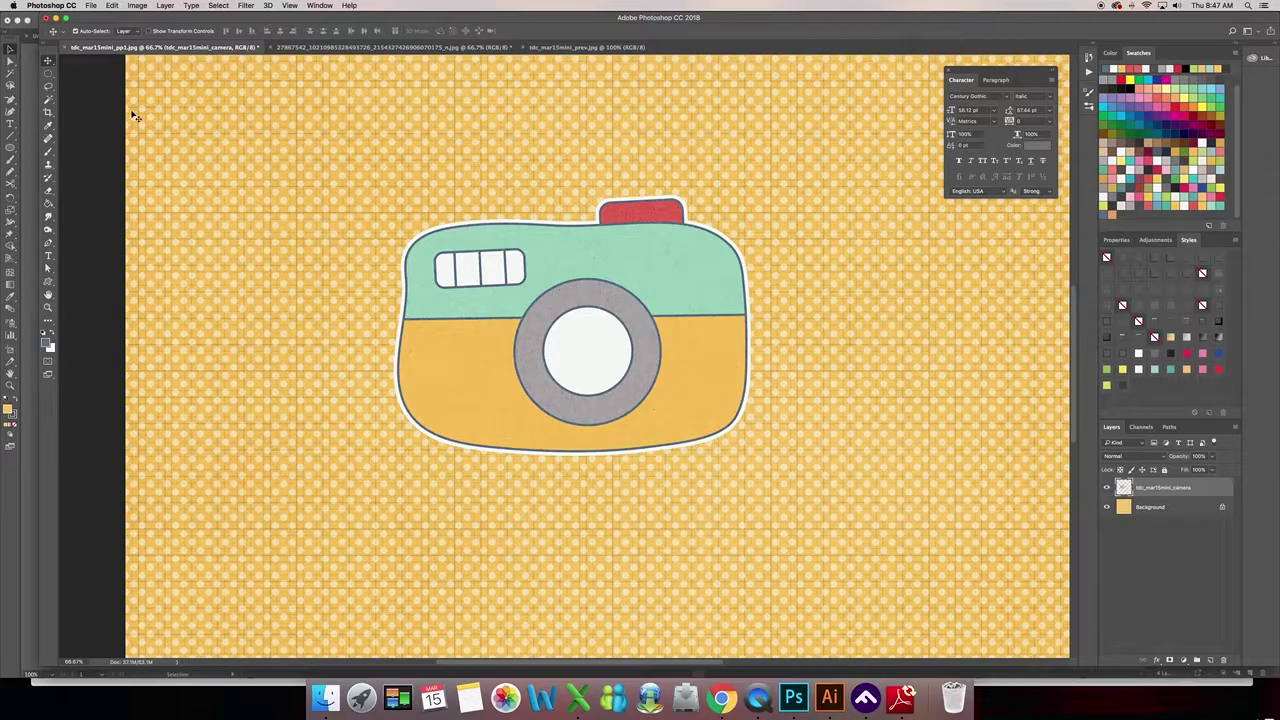
# Switch to the staircase photo of the couple and try framing a crop from its corners with the Crop tool.
pyautogui.click(310, 47)
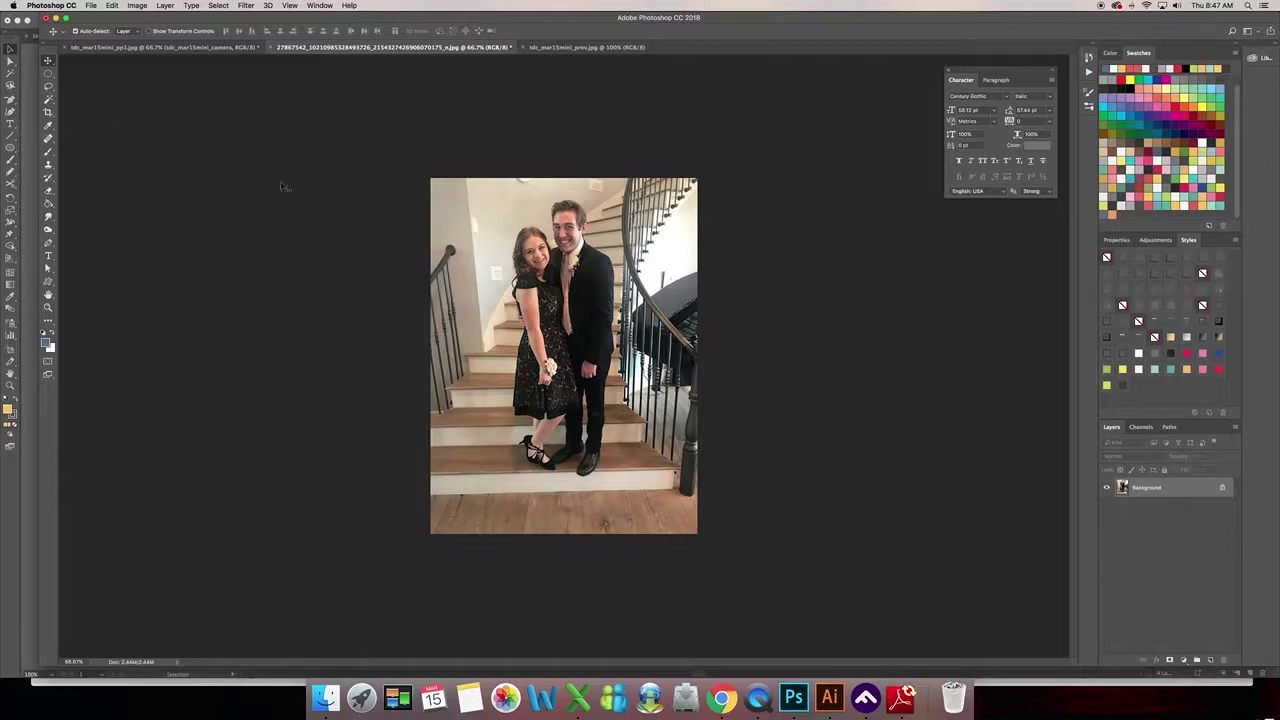
pyautogui.press('c')
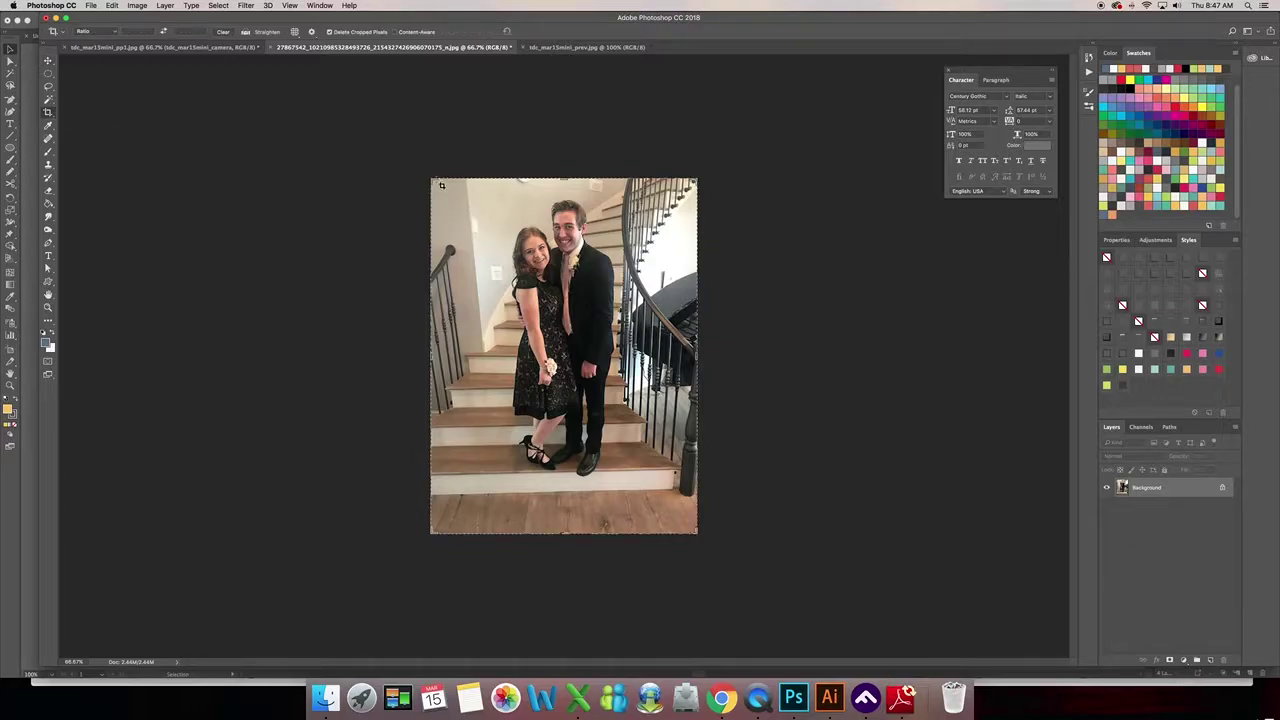
pyautogui.moveTo(433, 182); pyautogui.dragTo(446, 198)
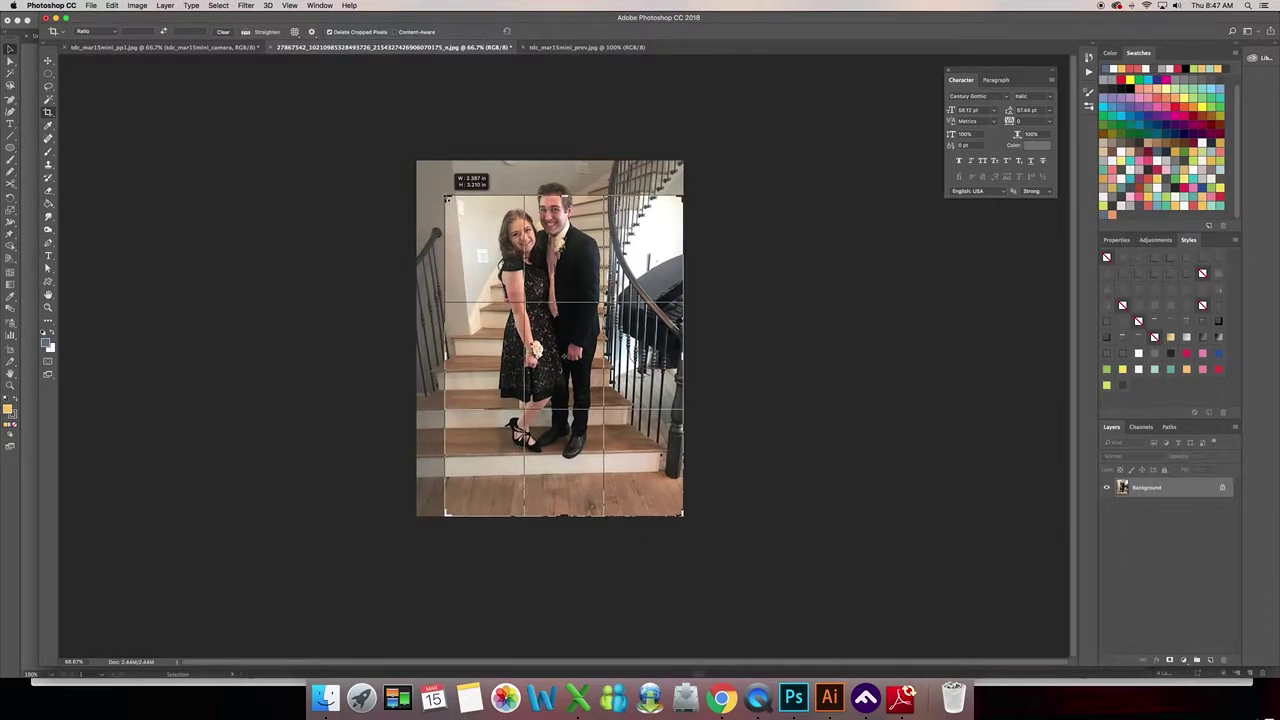
pyautogui.moveTo(681, 515); pyautogui.dragTo(628, 453)
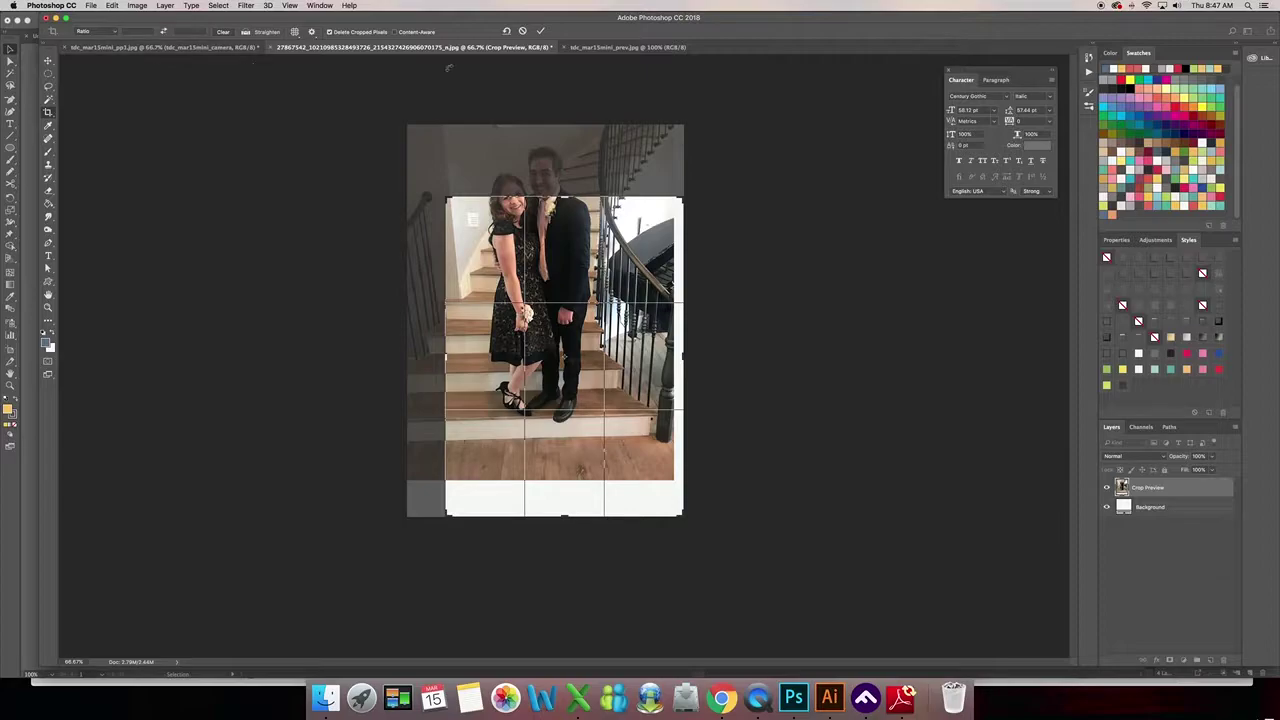
pyautogui.click(540, 31)
# Crop the staircase photo closely around the couple, and undo the crop.
pyautogui.moveTo(490, 203); pyautogui.dragTo(668, 484)
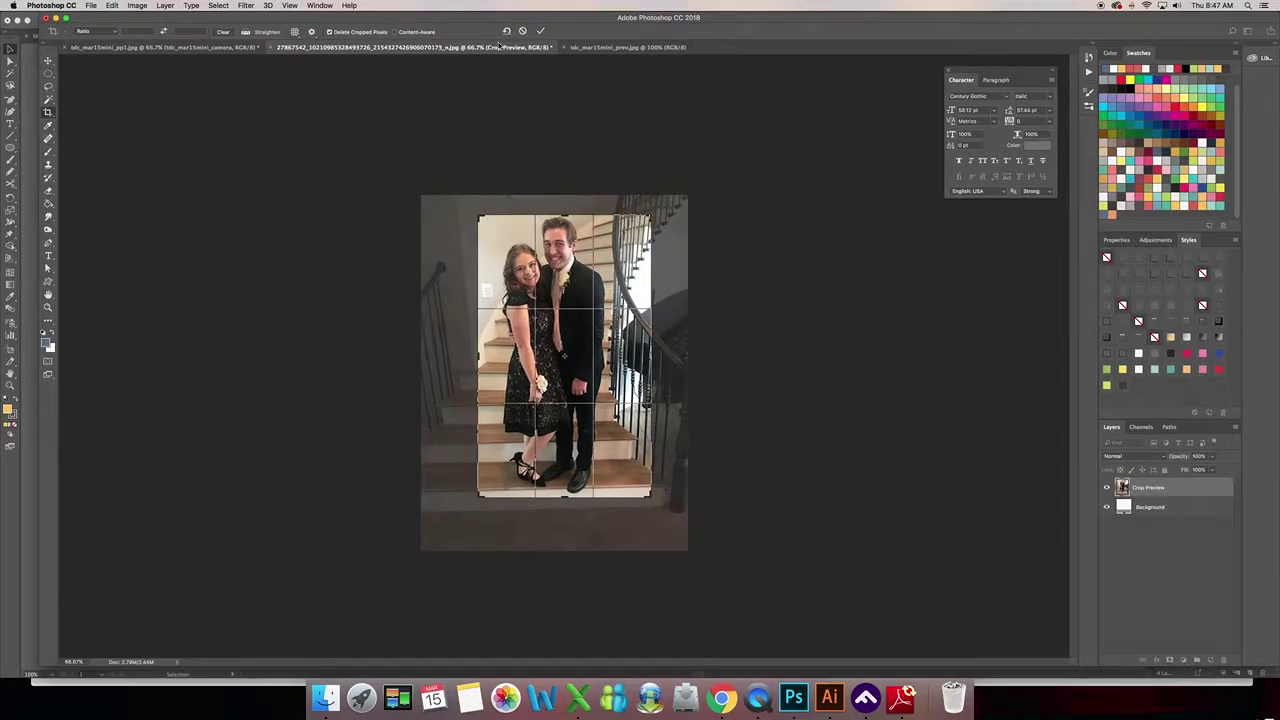
pyautogui.click(540, 32)
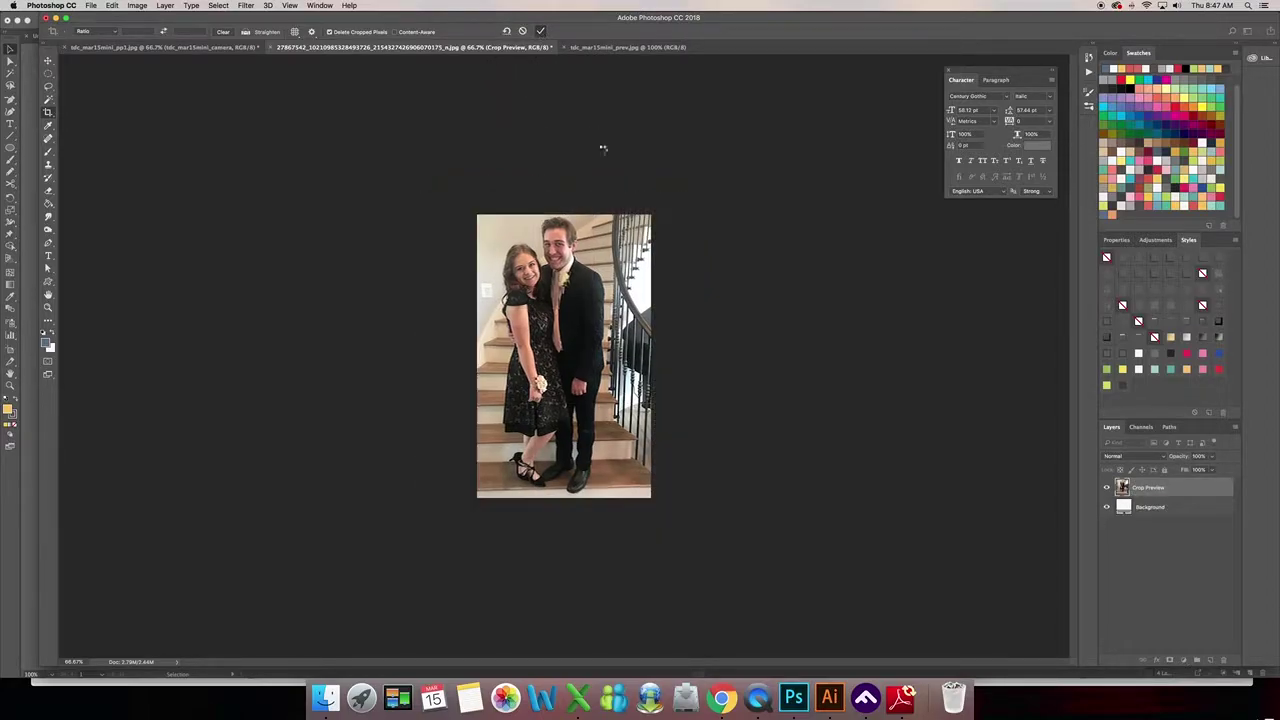
pyautogui.click(110, 6)
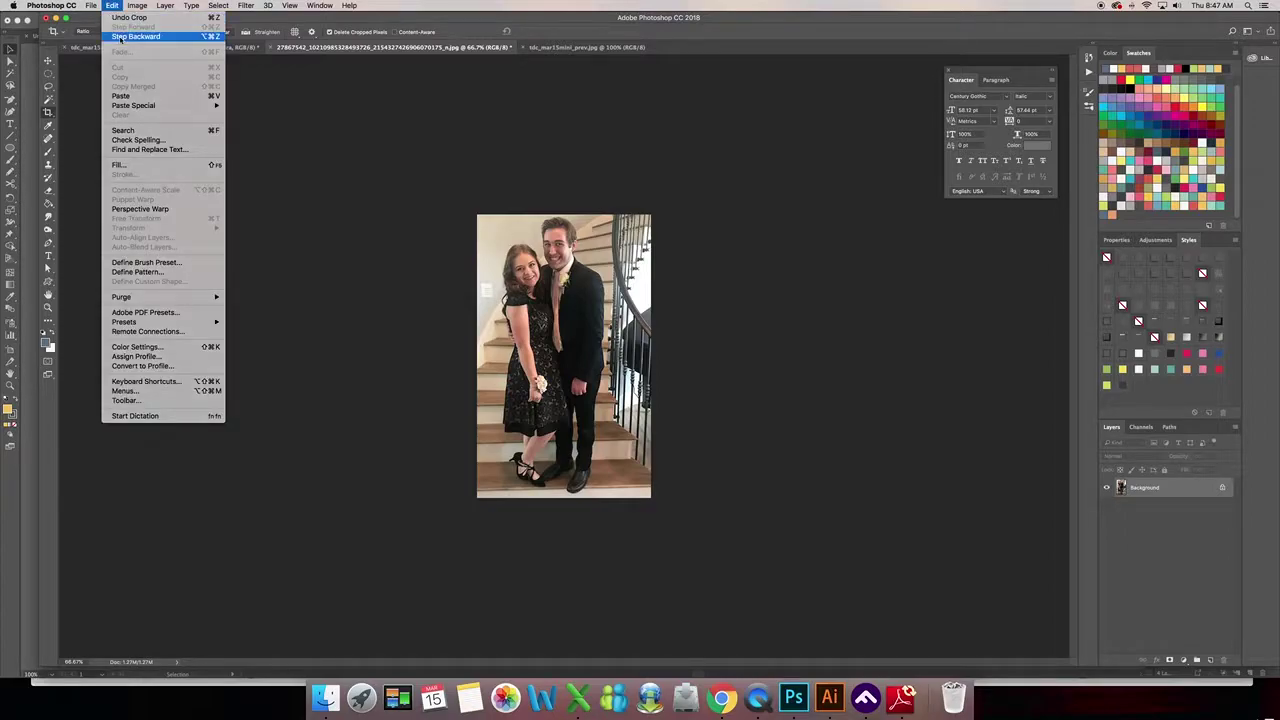
pyautogui.click(121, 38)
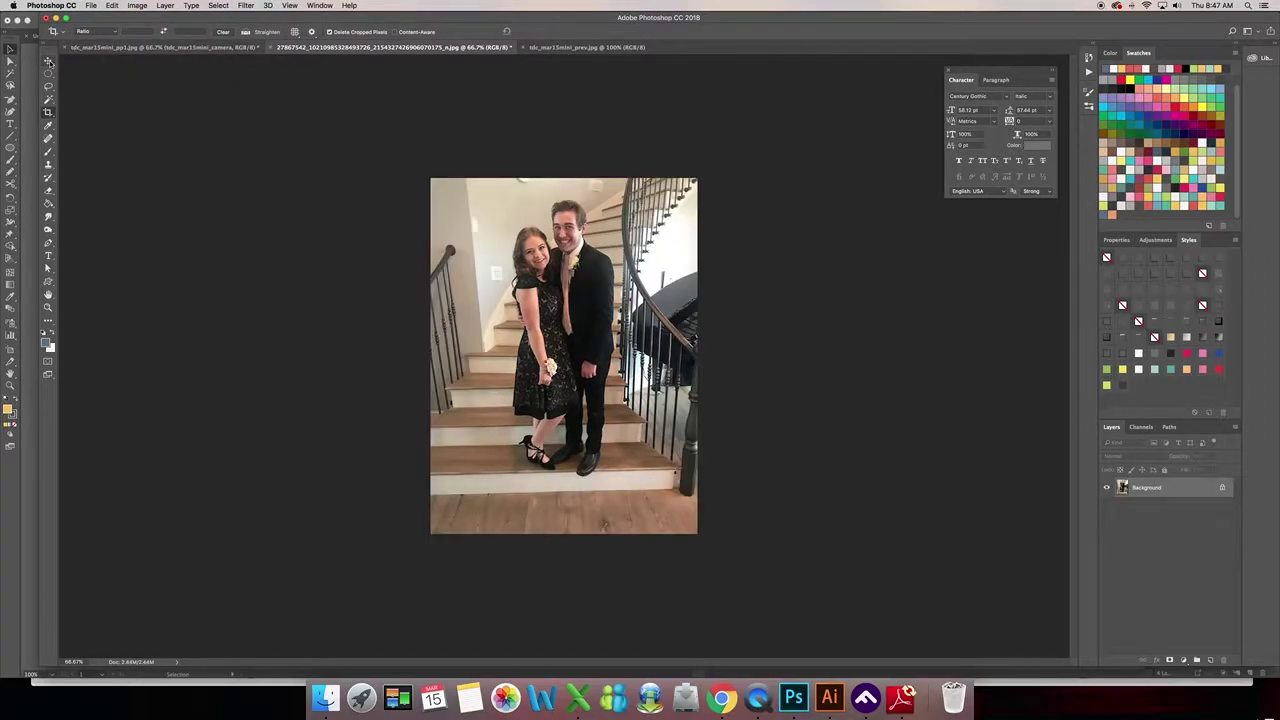
# Copy the whole staircase photo onto the camera paper as a new layer, placed over the camera's right edge.
pyautogui.click(48, 62)
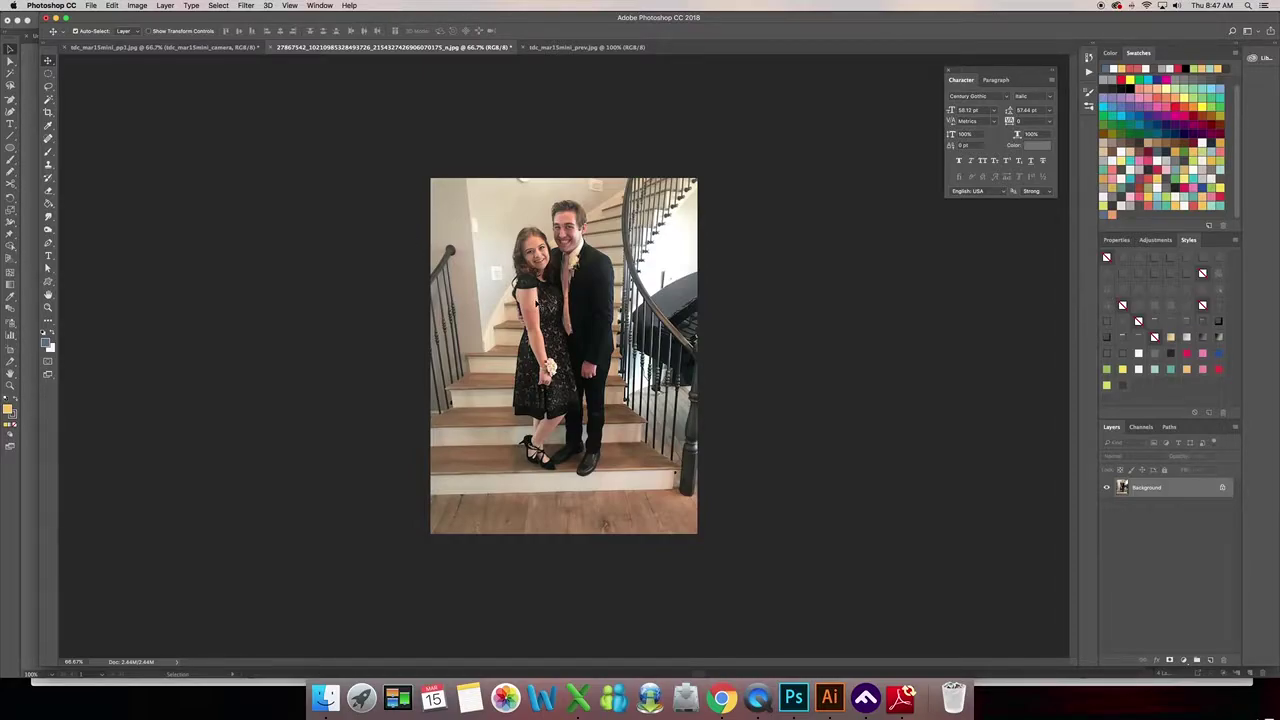
pyautogui.press('super+a')
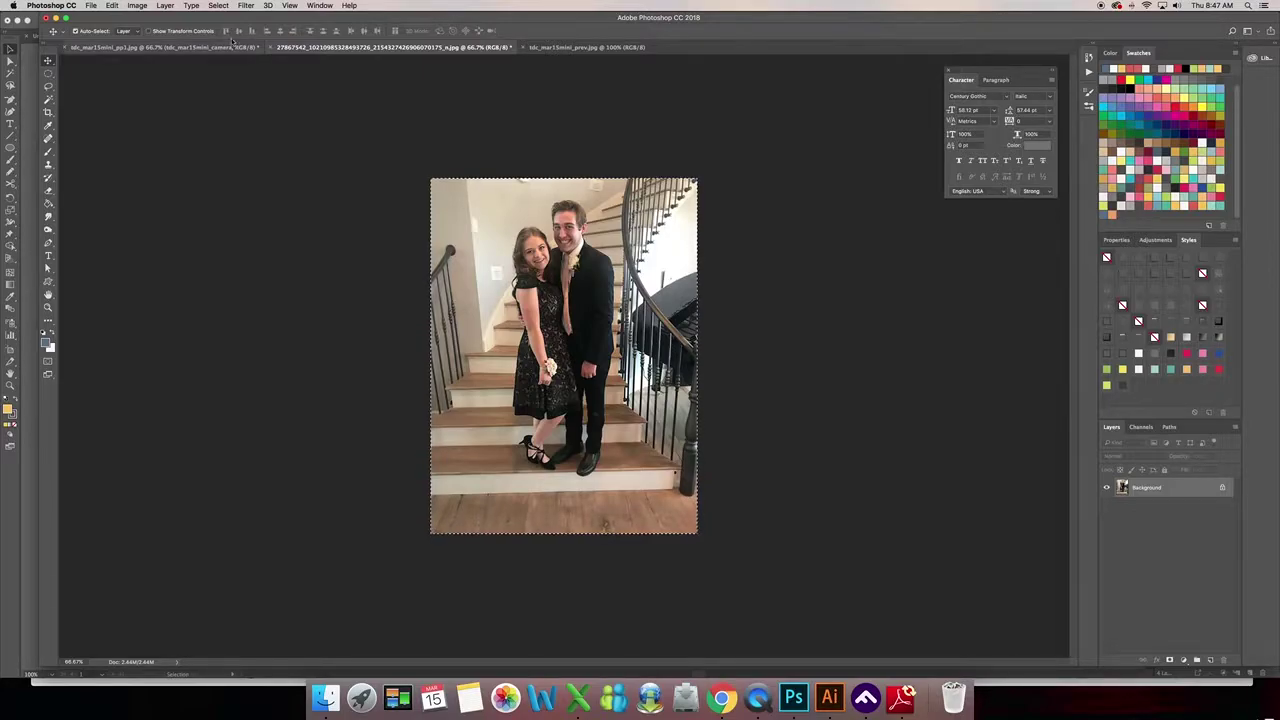
pyautogui.click(194, 48)
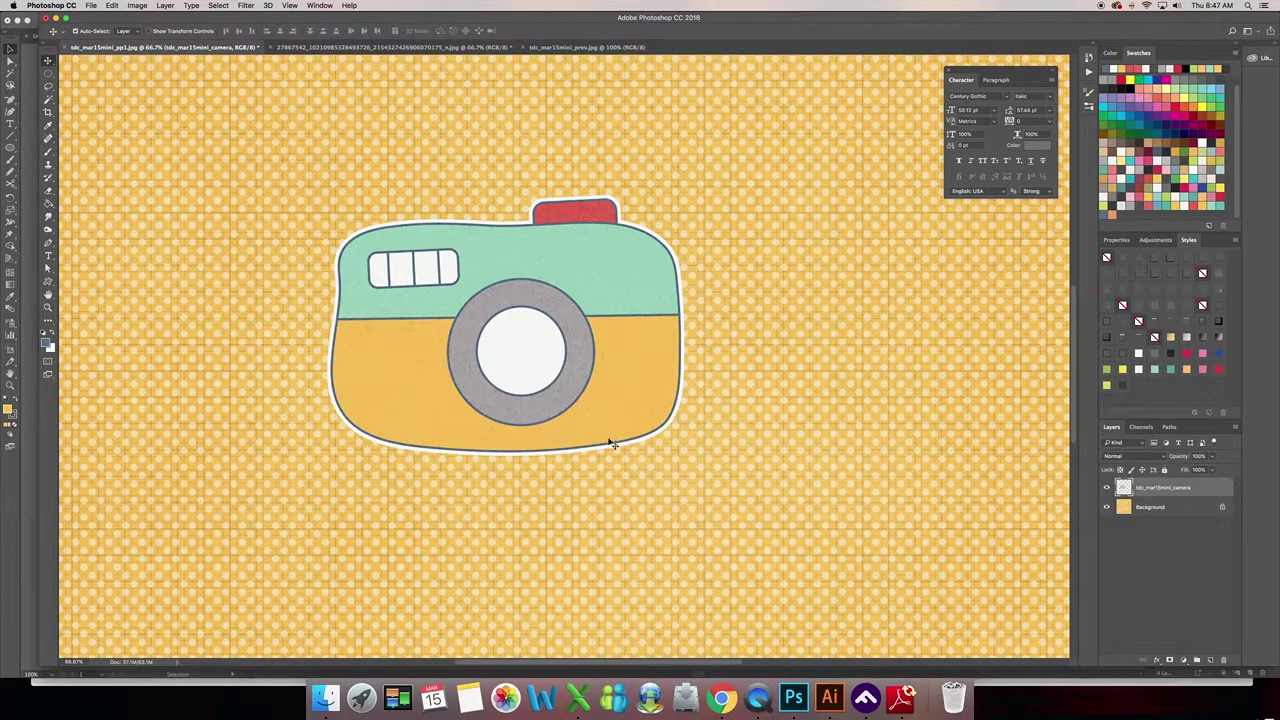
pyautogui.press('super+minus')
pyautogui.press('super+minus')
pyautogui.press('super+minus')
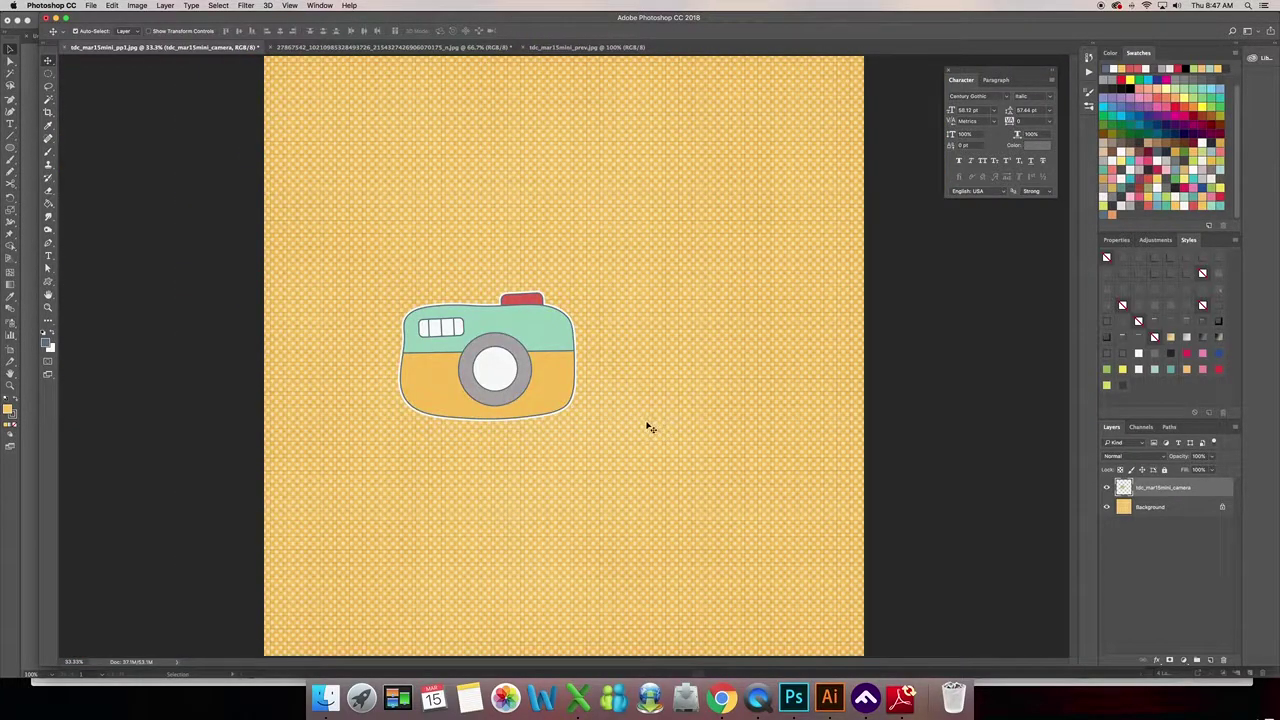
pyautogui.press('super+t')
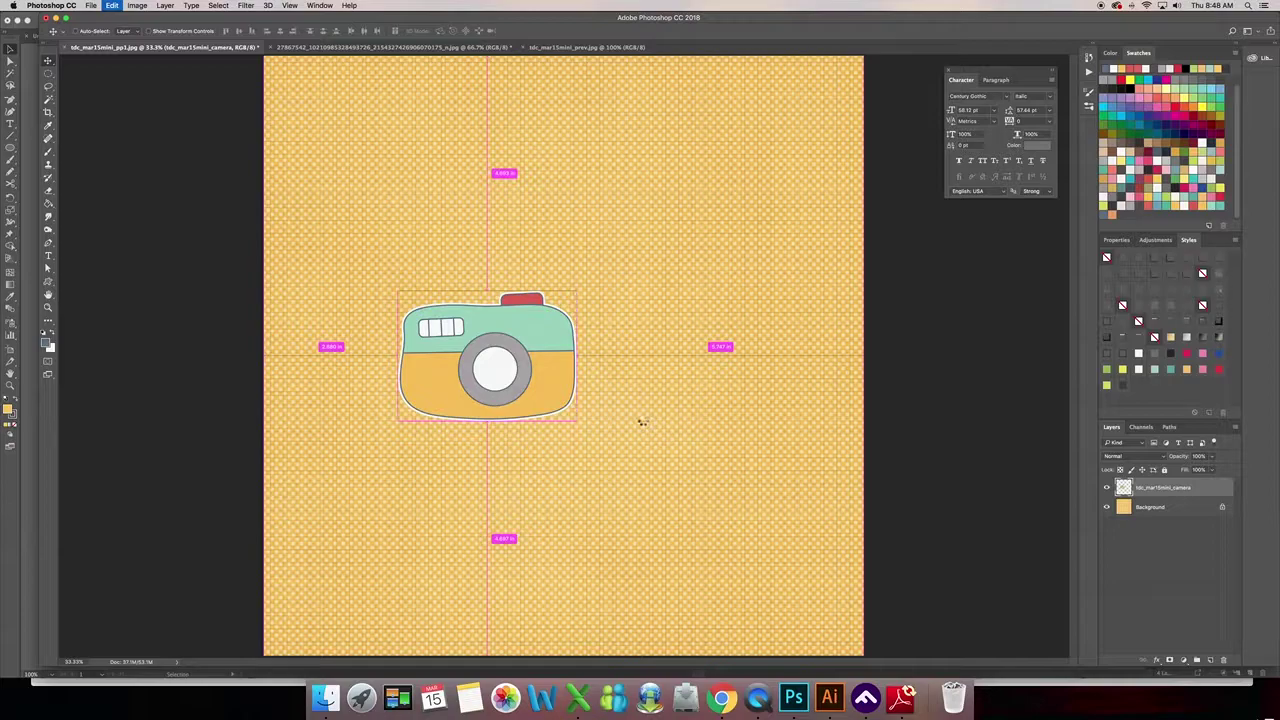
pyautogui.moveTo(606, 373); pyautogui.dragTo(661, 406)
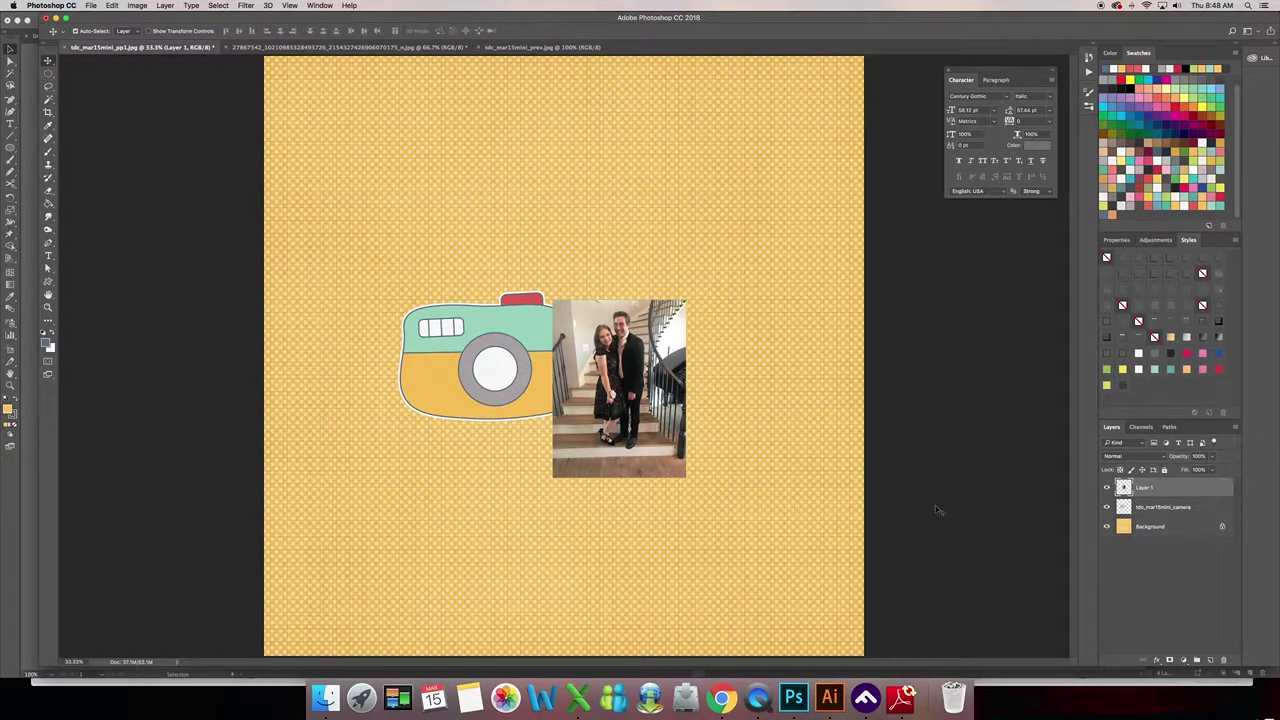